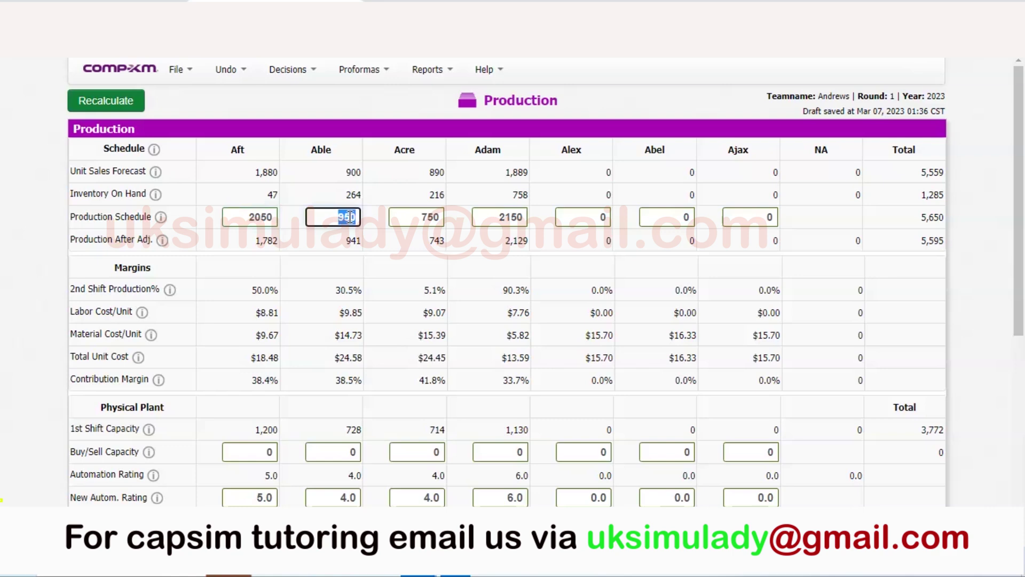
- Set the Production Schedule to 890 for Able, 910 for Acre and 1296 for Adam
{"action": "type", "text": "890"}
{"action": "double_click", "coordinate": [433, 219]}
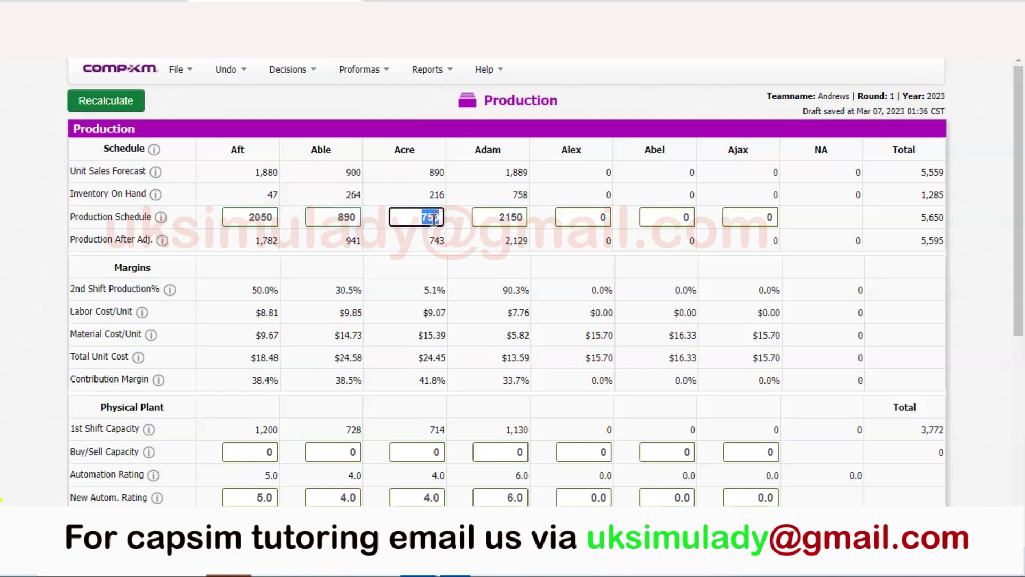
{"action": "type", "text": "90"}
{"action": "type", "text": "0"}
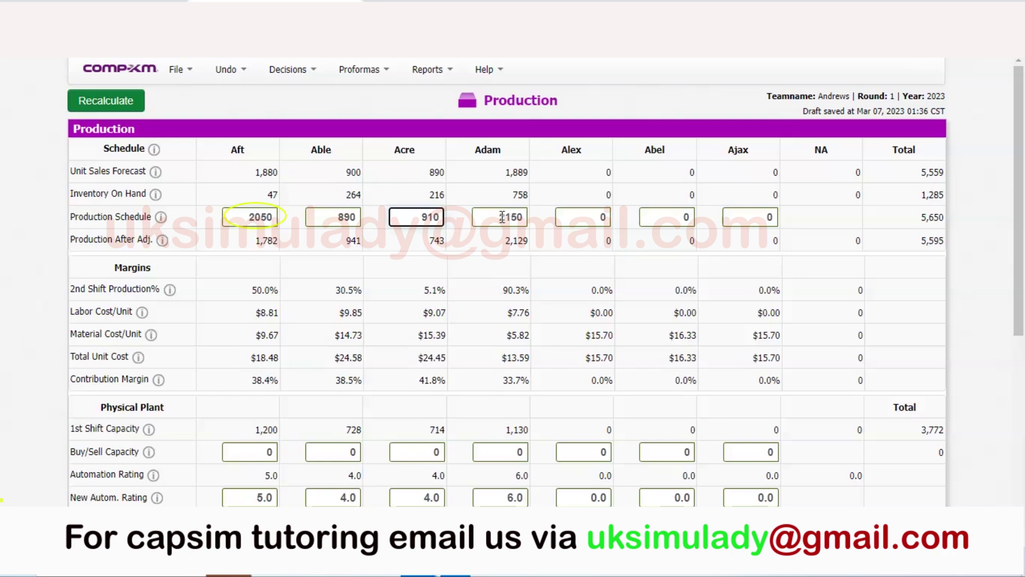
{"action": "double_click", "coordinate": [518, 217]}
{"action": "key", "text": "BackSpace"}
{"action": "type", "text": "1"}
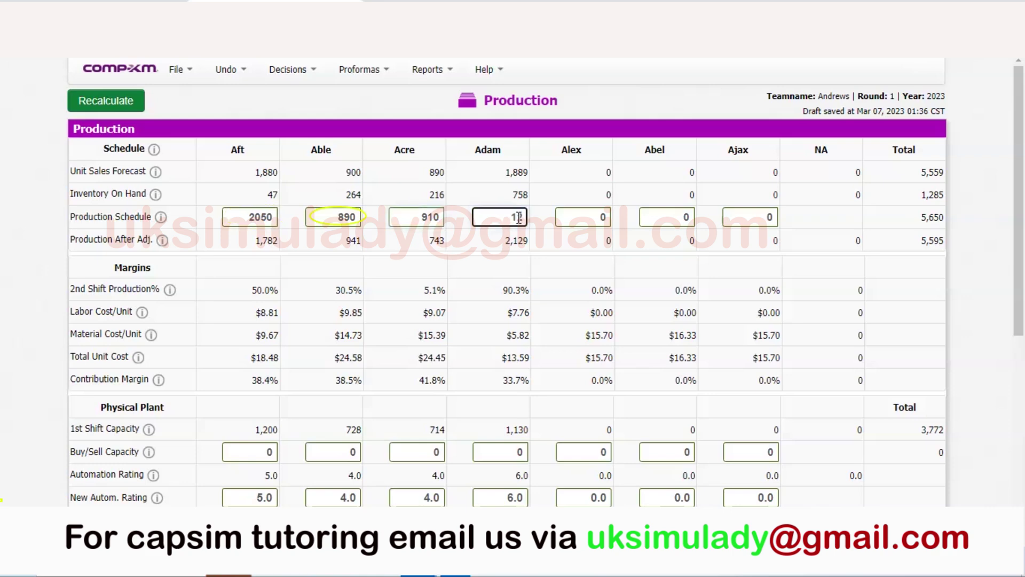
{"action": "type", "text": "296"}
{"action": "left_click", "coordinate": [470, 385]}
- Set the new automation ratings to 10.0 for Adam, 5.0 for Acre and Able, and 7.0 for Aft
{"action": "scroll", "coordinate": [474, 393], "scroll_direction": "down", "scroll_amount": 2}
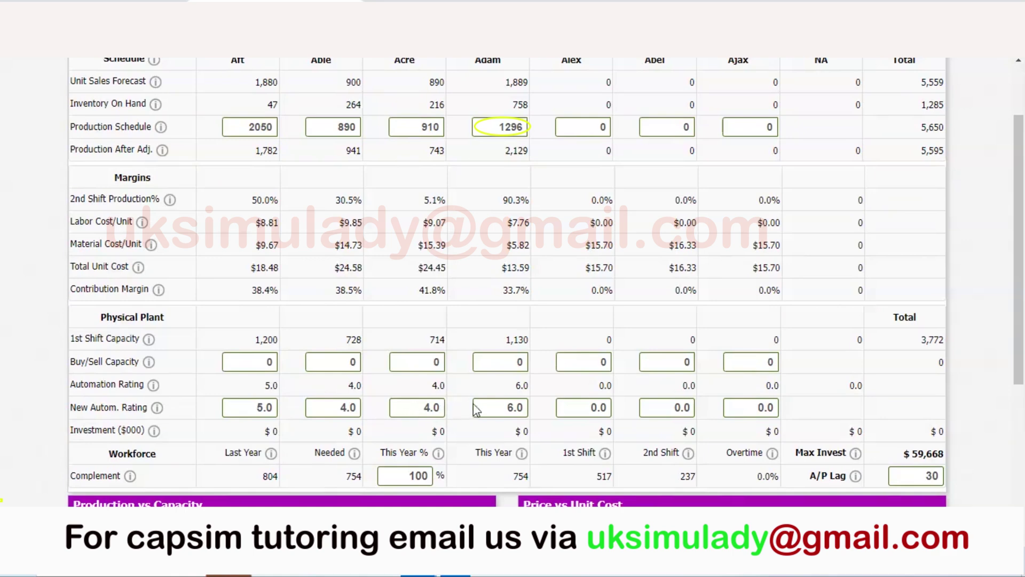
{"action": "left_click", "coordinate": [493, 408]}
{"action": "double_click", "coordinate": [492, 408]}
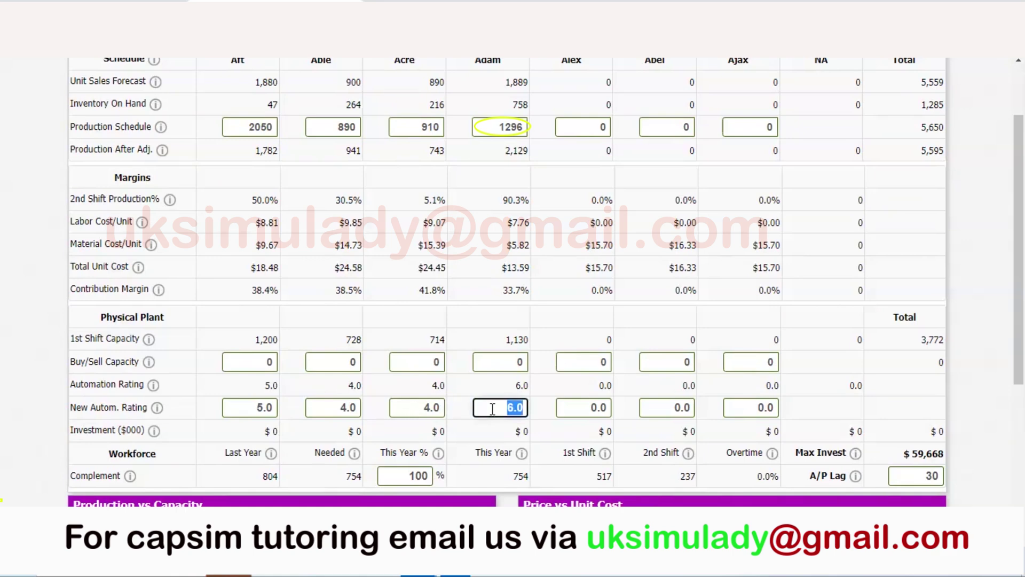
{"action": "type", "text": "10"}
{"action": "double_click", "coordinate": [428, 409]}
{"action": "type", "text": "5"}
{"action": "double_click", "coordinate": [344, 408]}
{"action": "type", "text": "5"}
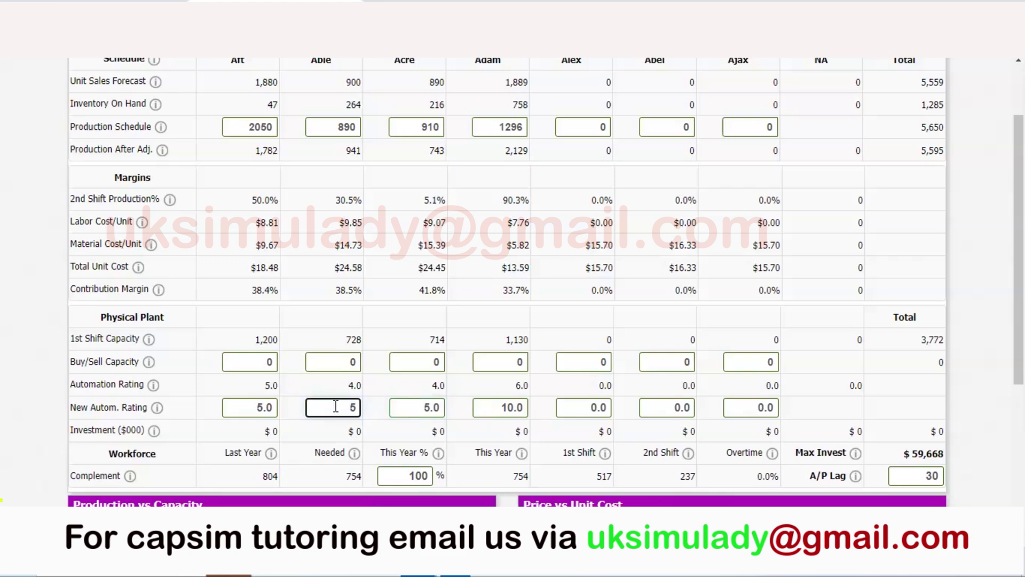
{"action": "double_click", "coordinate": [255, 409]}
{"action": "type", "text": "7"}
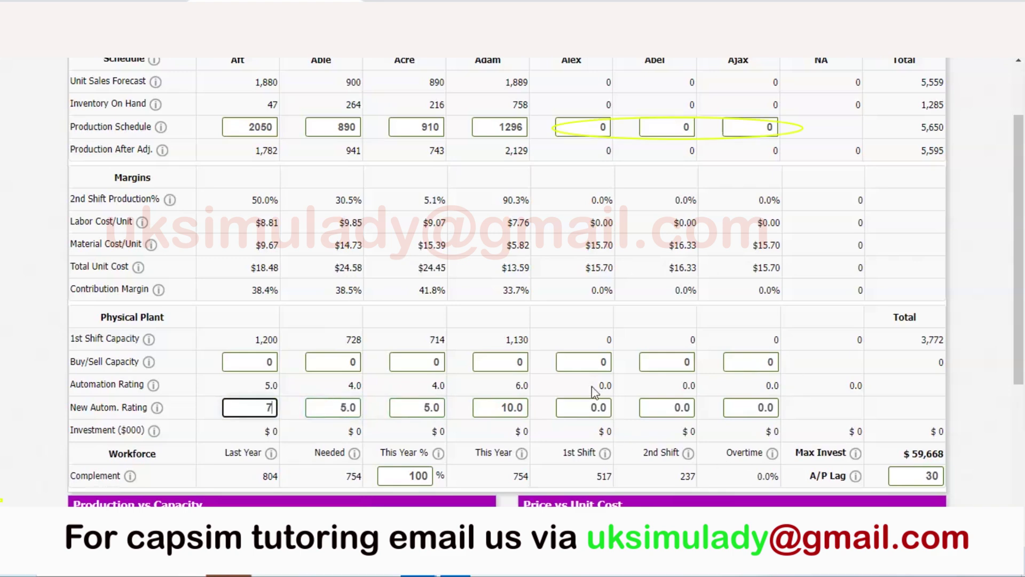
- Buy 330 units of capacity each for Alex, Abel and Ajax
{"action": "left_click", "coordinate": [585, 363]}
{"action": "type", "text": "33"}
{"action": "left_click", "coordinate": [660, 360]}
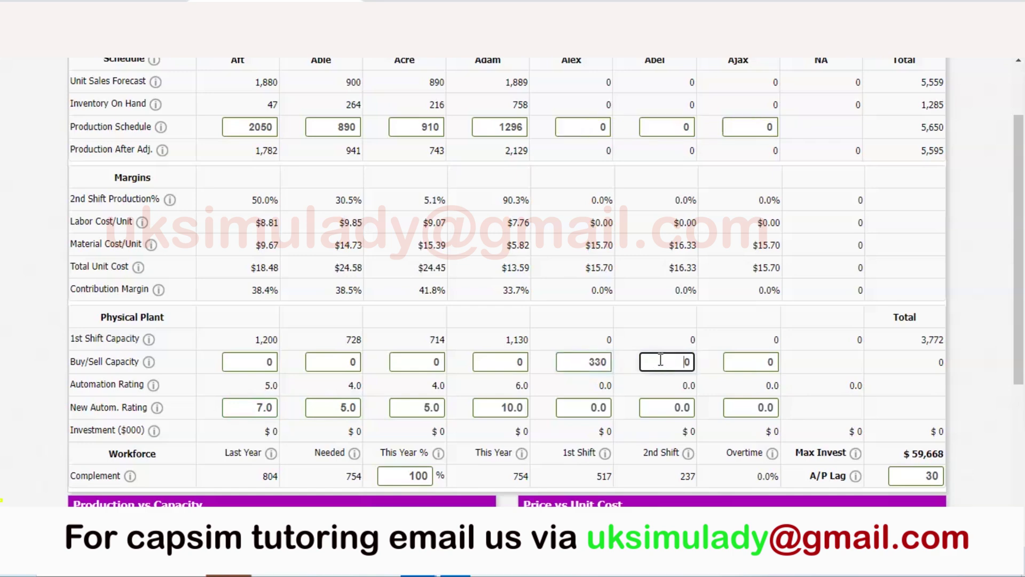
{"action": "type", "text": "33"}
{"action": "left_click", "coordinate": [739, 361]}
{"action": "type", "text": "33"}
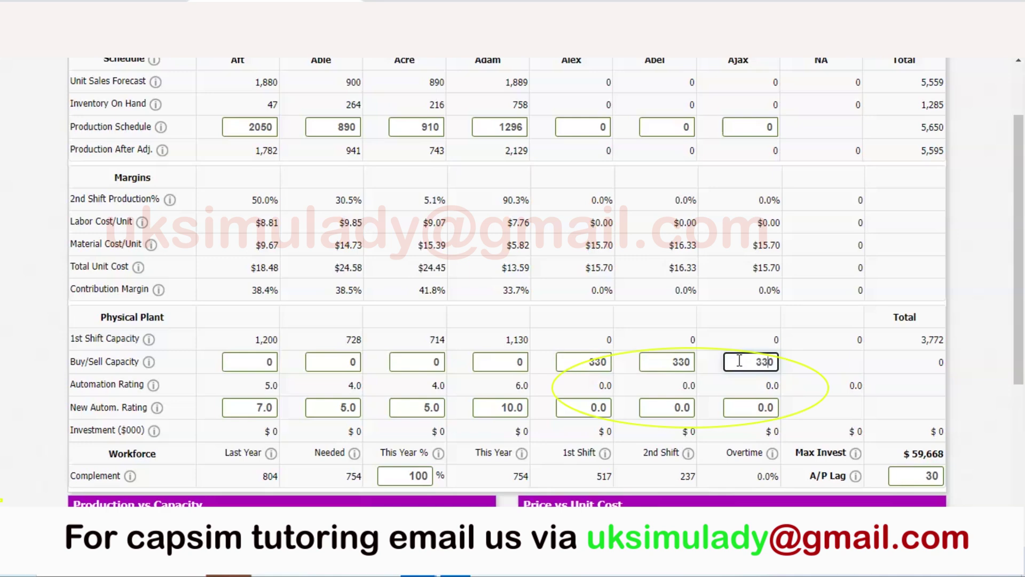
- Set the new automation rating to 5.0 for Alex, Abel and Ajax, and recalculate the production decisions
{"action": "left_click", "coordinate": [591, 409]}
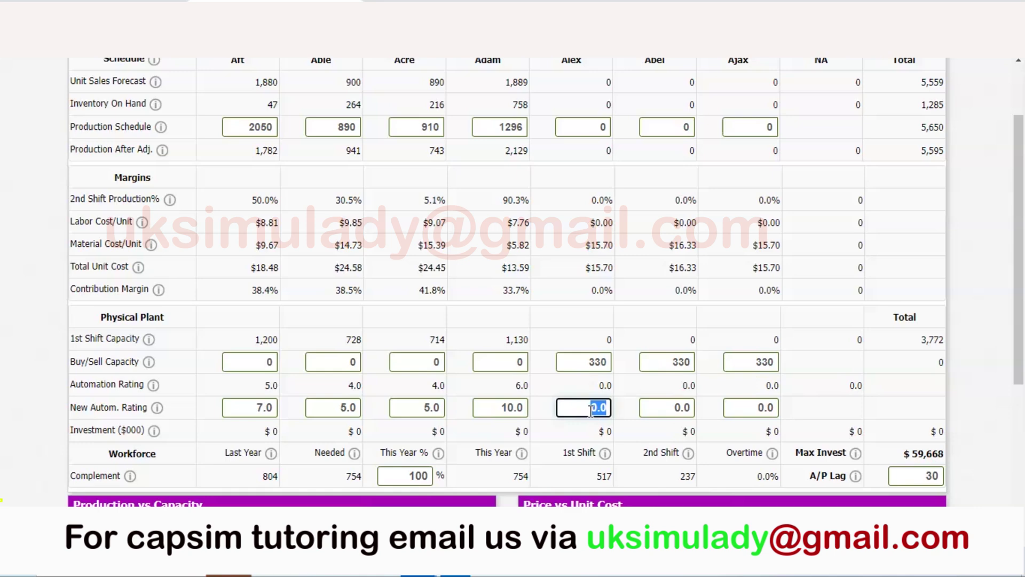
{"action": "type", "text": "5"}
{"action": "left_click", "coordinate": [658, 405]}
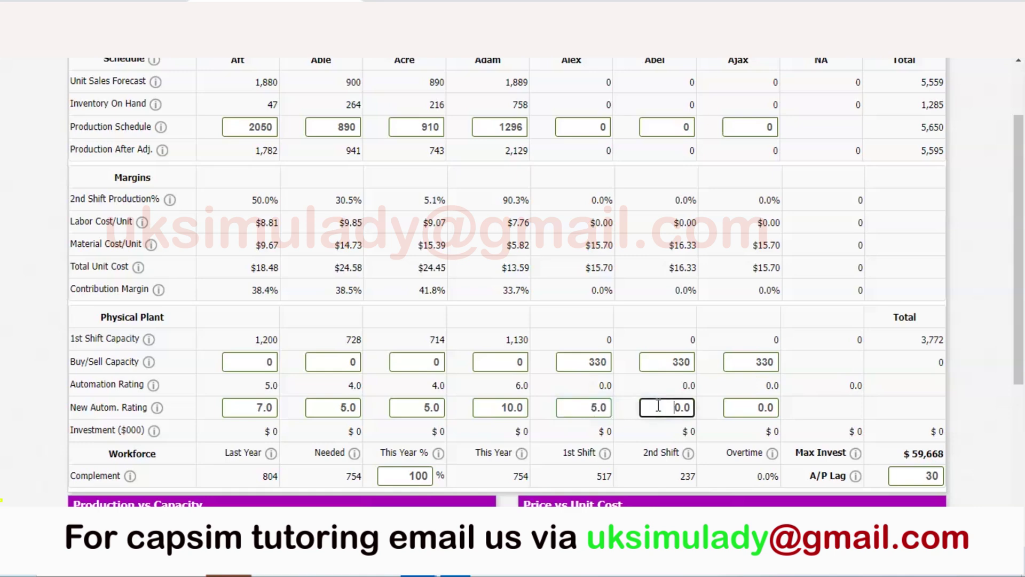
{"action": "double_click", "coordinate": [658, 406]}
{"action": "type", "text": "5"}
{"action": "double_click", "coordinate": [765, 408]}
{"action": "type", "text": "5"}
{"action": "left_click", "coordinate": [845, 385]}
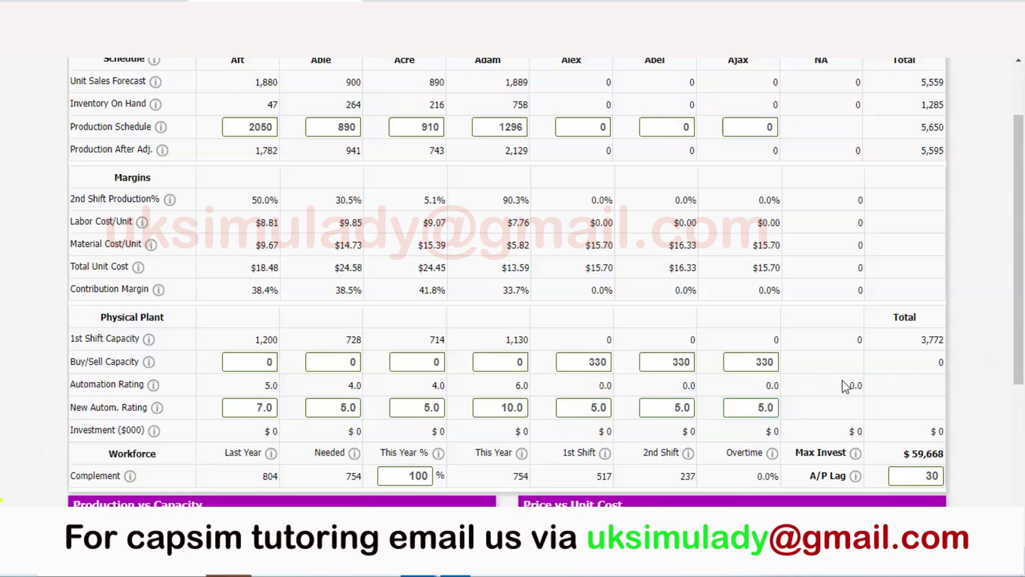
{"action": "scroll", "coordinate": [845, 385], "scroll_direction": "up", "scroll_amount": 2}
{"action": "scroll", "coordinate": [845, 385], "scroll_direction": "up", "scroll_amount": 1}
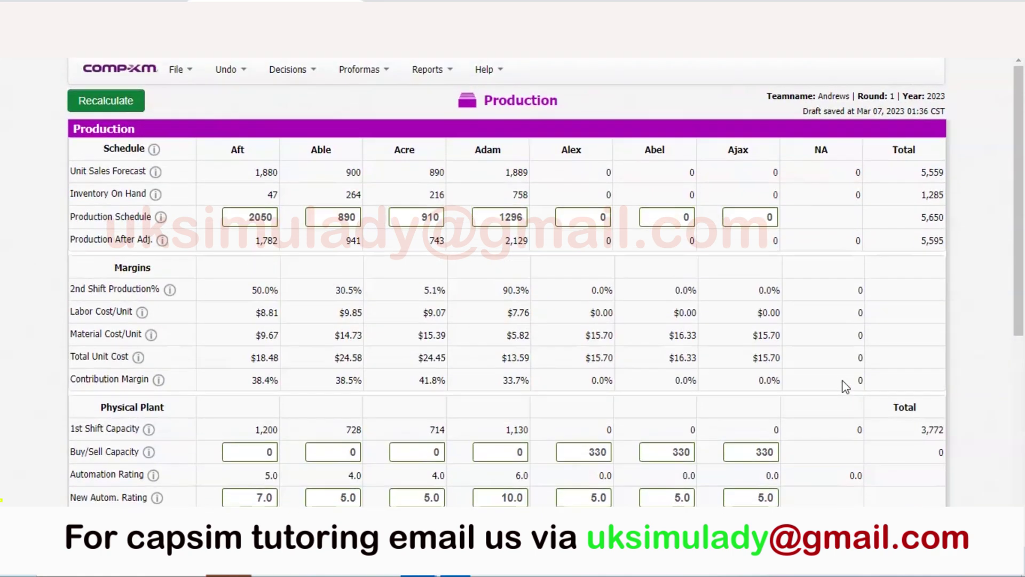
{"action": "left_click", "coordinate": [111, 102]}
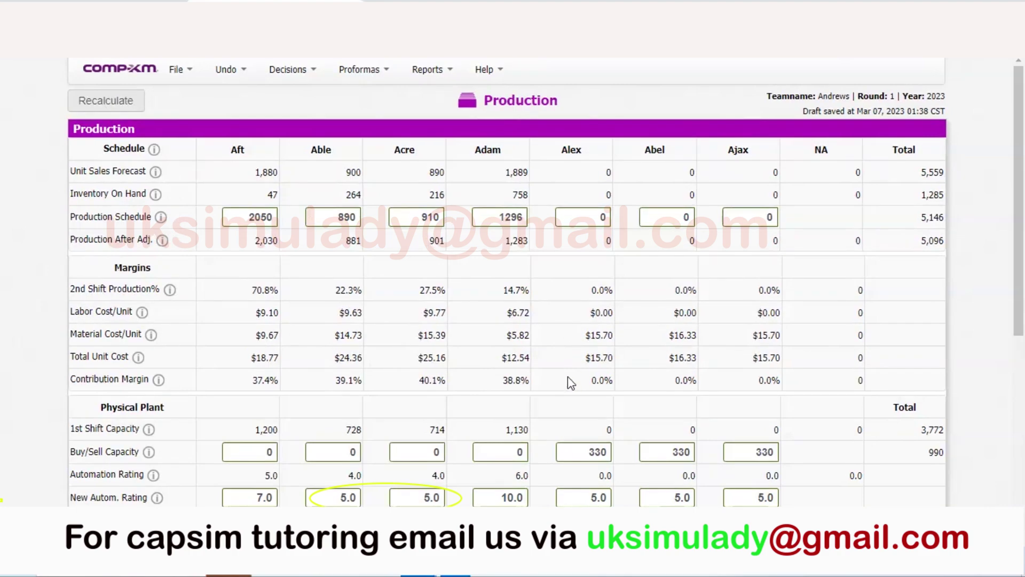
{"action": "scroll", "coordinate": [569, 376], "scroll_direction": "down", "scroll_amount": 1}
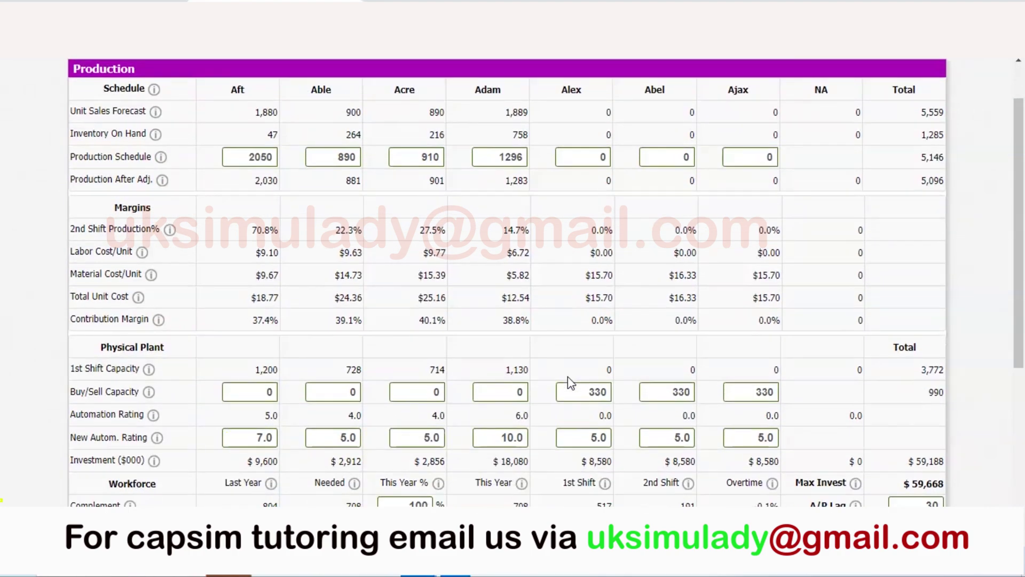
{"action": "scroll", "coordinate": [569, 377], "scroll_direction": "up", "scroll_amount": 1}
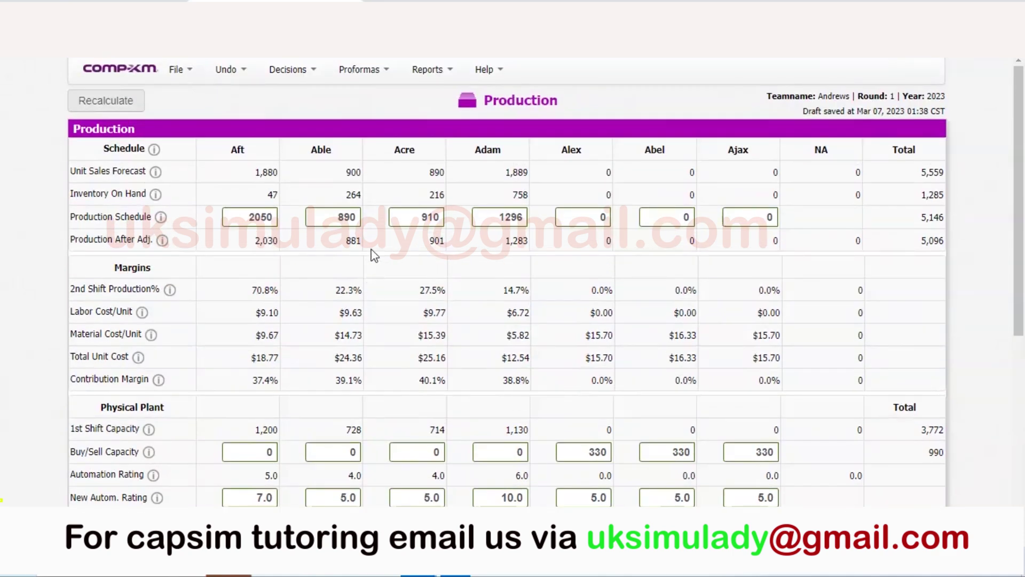
{"action": "left_click", "coordinate": [314, 74]}
{"action": "scroll", "coordinate": [569, 379], "scroll_direction": "down", "scroll_amount": 1}
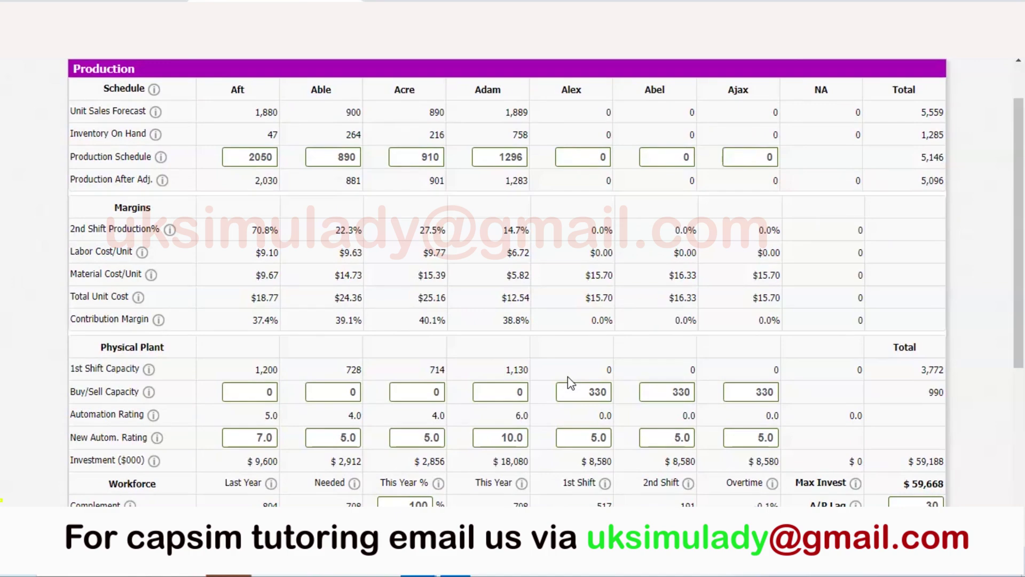
{"action": "scroll", "coordinate": [568, 376], "scroll_direction": "up", "scroll_amount": 1}
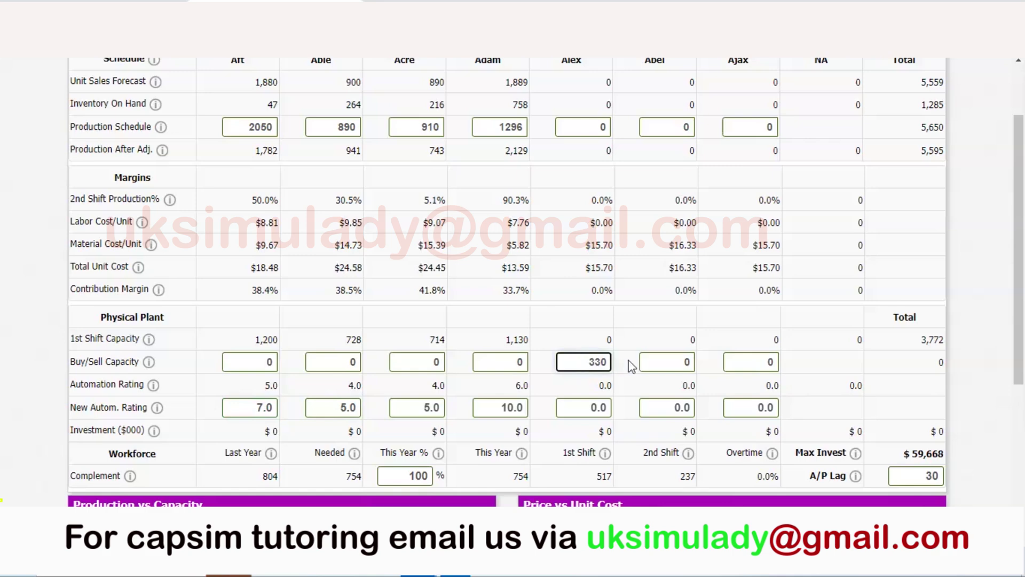
- Set the Buy/Sell Capacity to 330 for both Abel and Ajax
{"action": "left_click", "coordinate": [661, 360]}
{"action": "type", "text": "33"}
{"action": "left_click", "coordinate": [739, 361]}
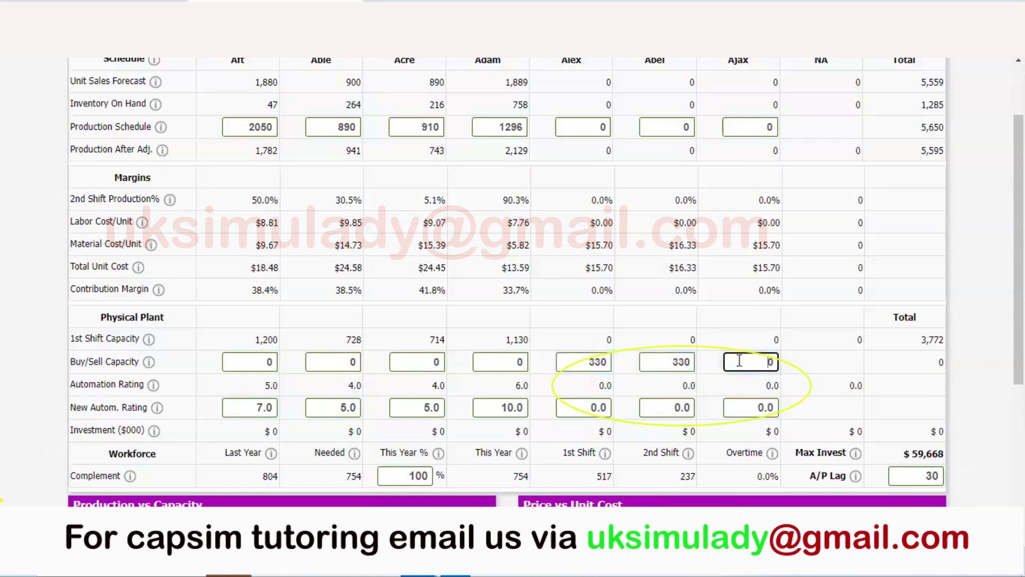
{"action": "type", "text": "33"}
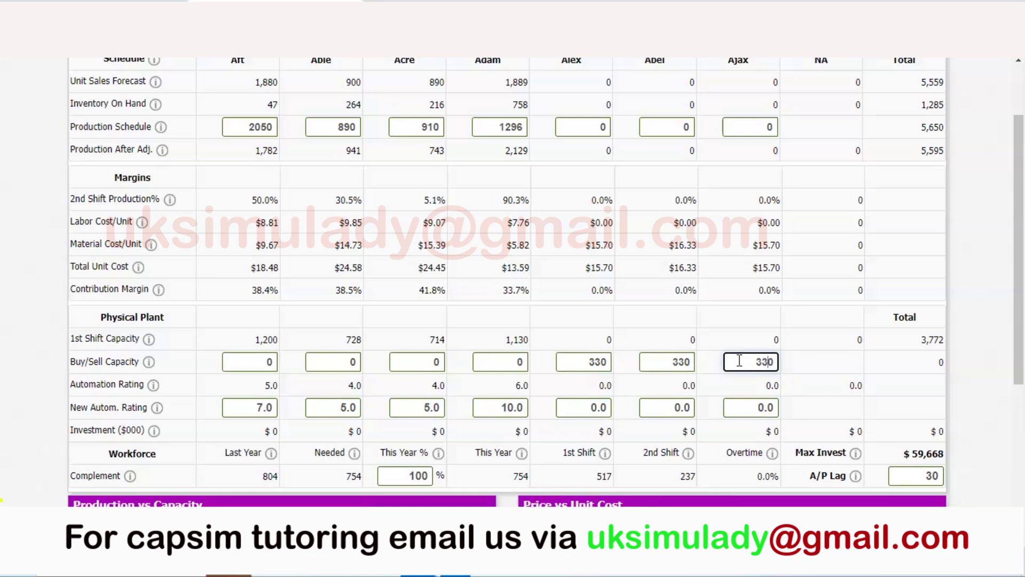
- Enter a new automation rating of 5.0 for each of the products Alex, Abel and Ajax
{"action": "left_click", "coordinate": [591, 409]}
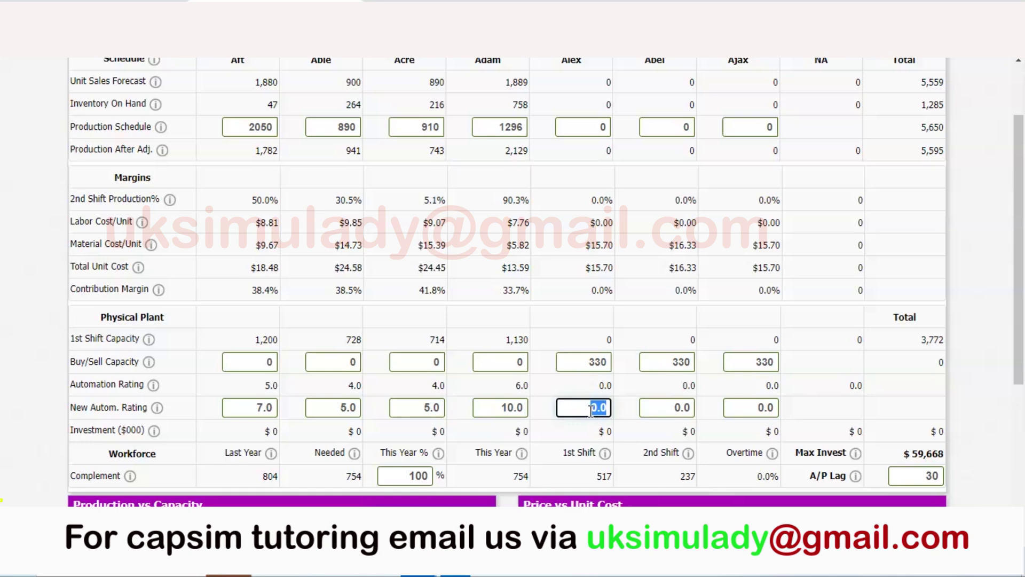
{"action": "type", "text": "5"}
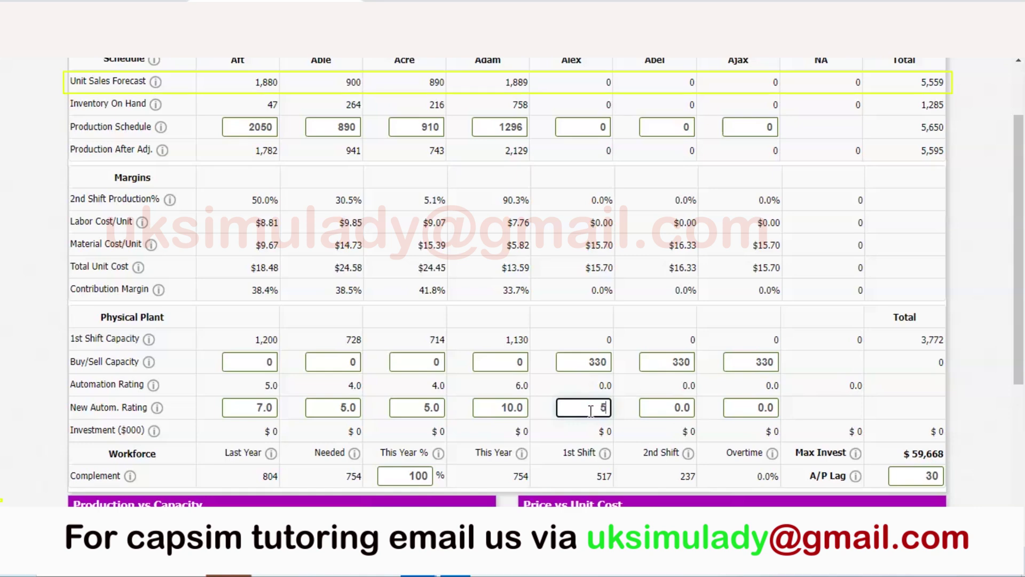
{"action": "left_click", "coordinate": [657, 405]}
{"action": "double_click", "coordinate": [658, 406]}
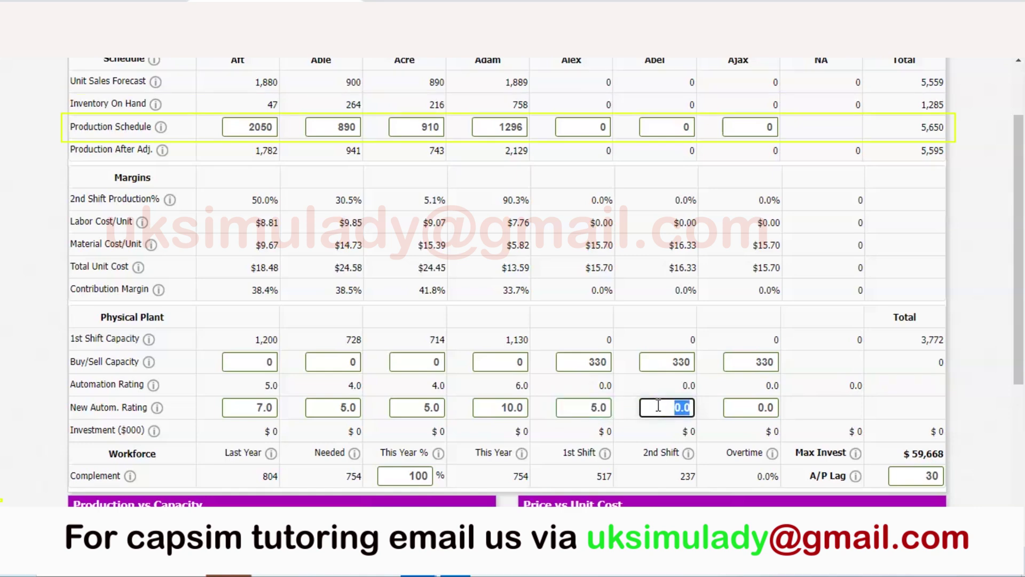
{"action": "type", "text": "5"}
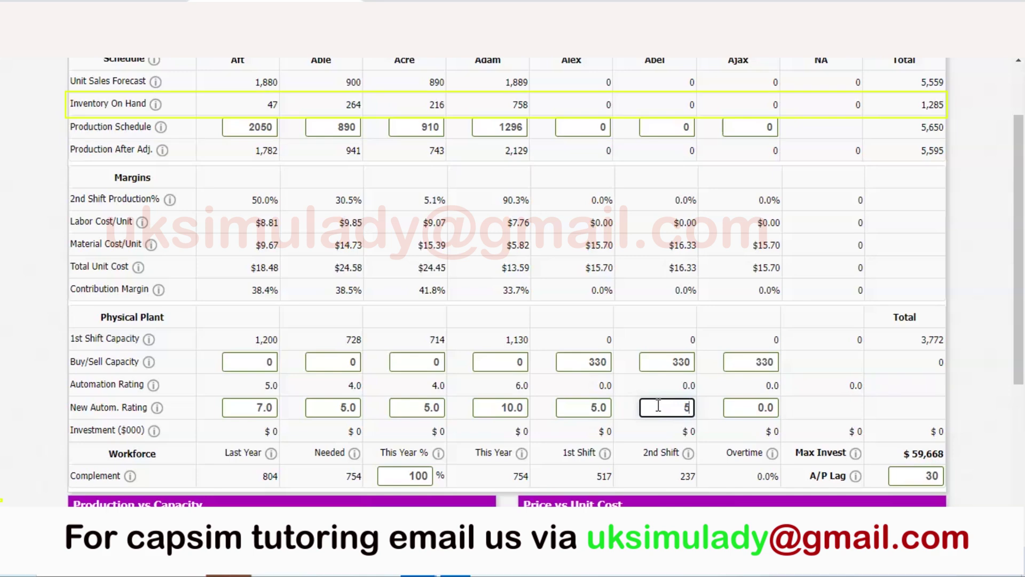
{"action": "left_click", "coordinate": [766, 409]}
{"action": "double_click", "coordinate": [765, 408]}
{"action": "type", "text": "5"}
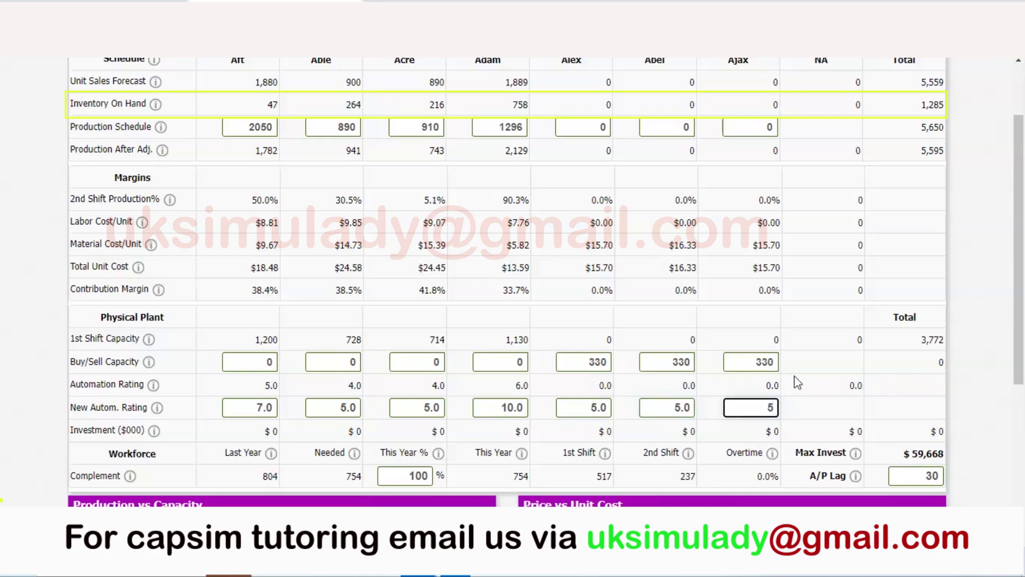
{"action": "left_click", "coordinate": [846, 386]}
{"action": "scroll", "coordinate": [570, 382], "scroll_direction": "up", "scroll_amount": 2}
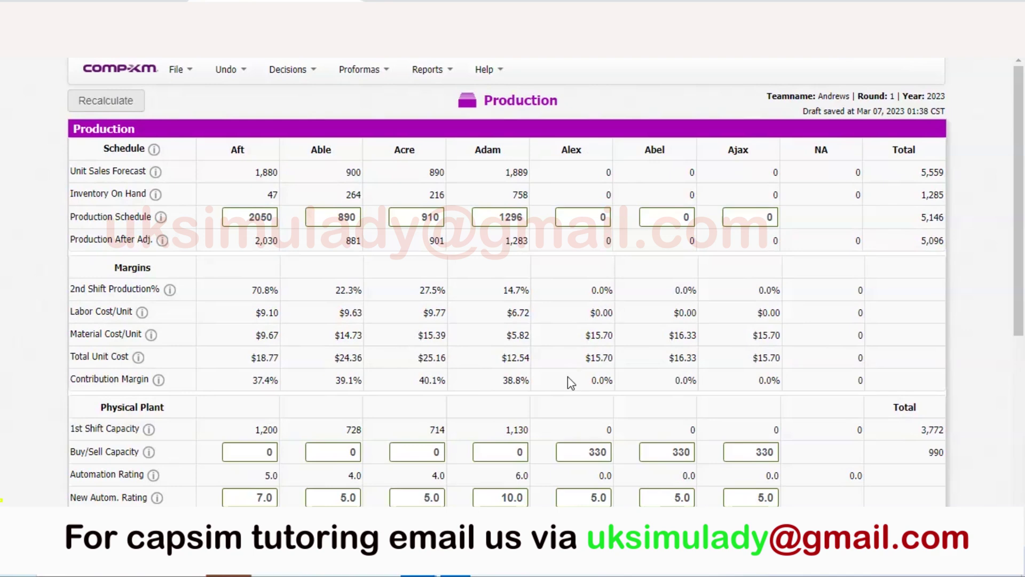
{"action": "scroll", "coordinate": [568, 376], "scroll_direction": "down", "scroll_amount": 1}
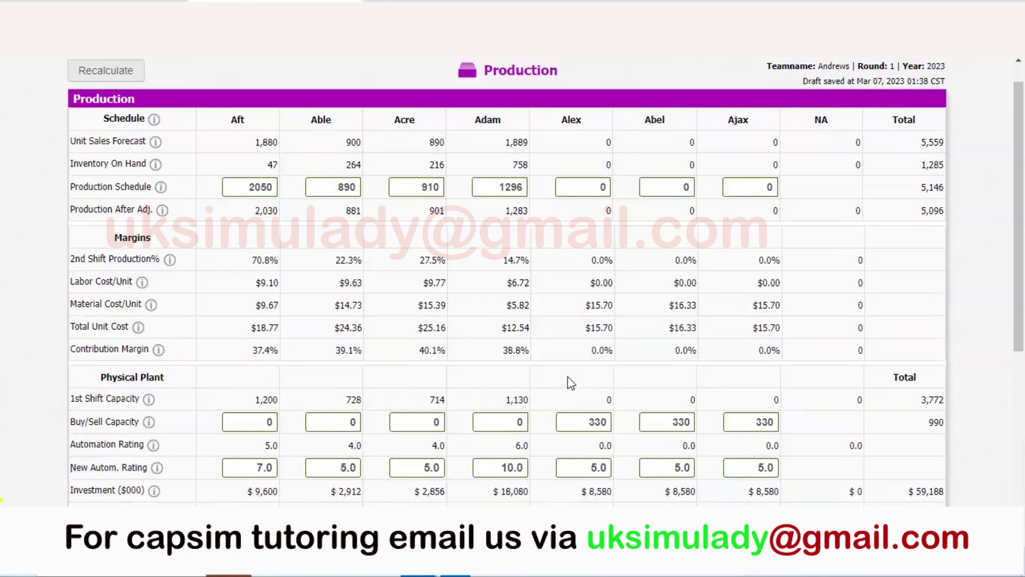
{"action": "scroll", "coordinate": [569, 379], "scroll_direction": "down", "scroll_amount": 1}
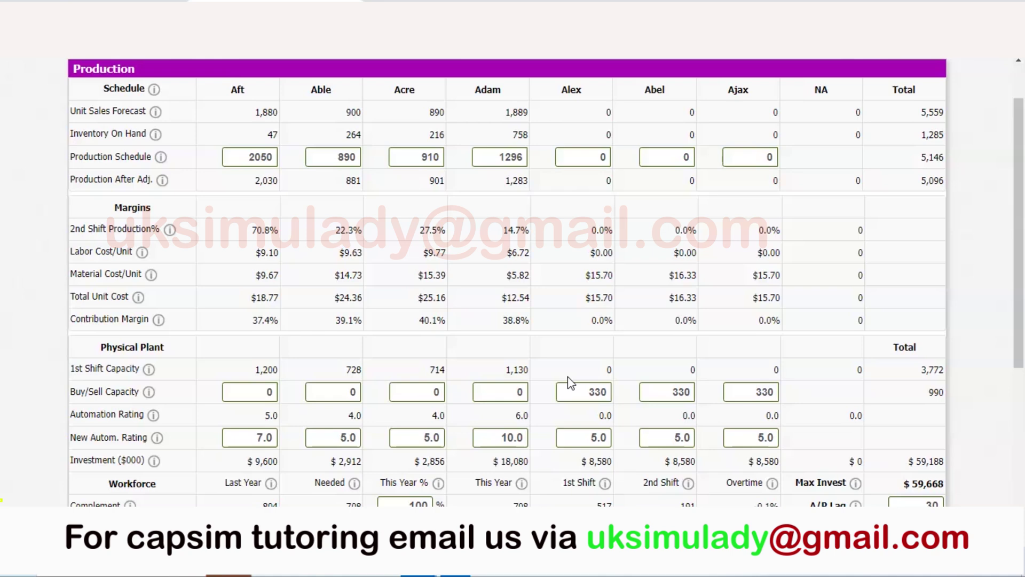
{"action": "scroll", "coordinate": [568, 376], "scroll_direction": "up", "scroll_amount": 1}
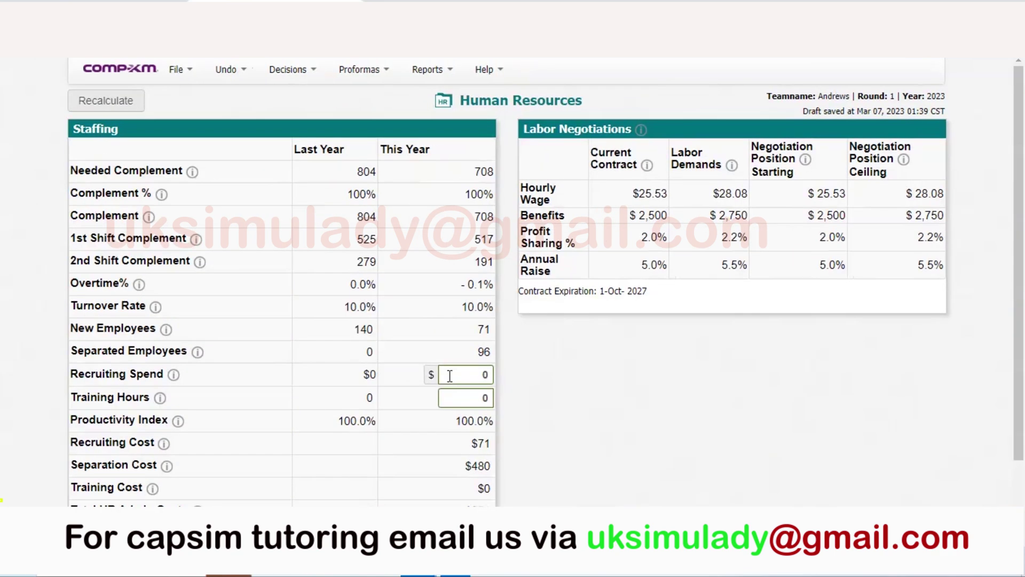
- Set the Recruiting Spend to $5000 and the Training Hours to 80, and recalculate the Human Resources decisions
{"action": "left_click", "coordinate": [452, 375]}
{"action": "type", "text": "5000"}
{"action": "left_click", "coordinate": [461, 395]}
{"action": "type", "text": "8"}
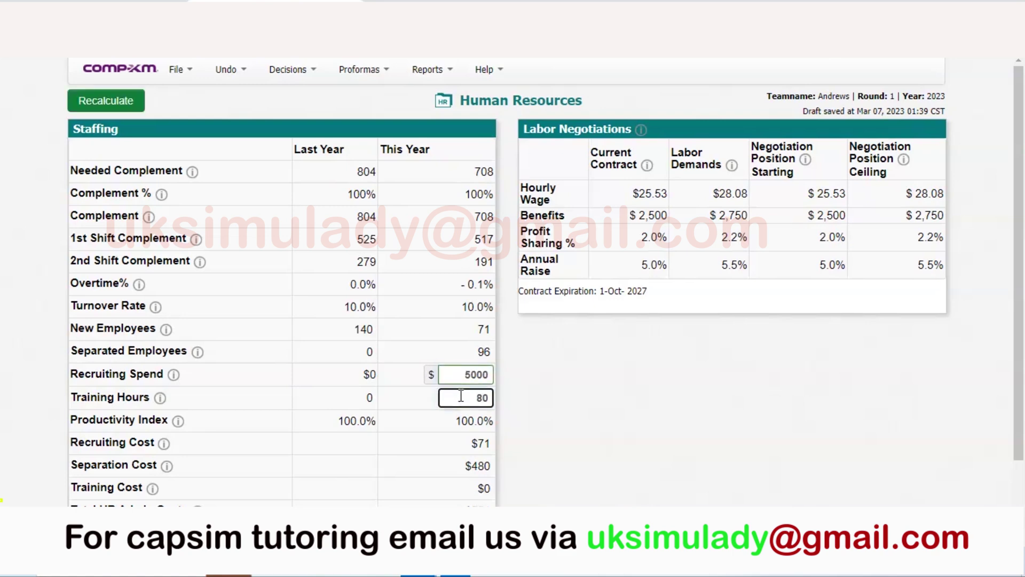
{"action": "left_click", "coordinate": [122, 101]}
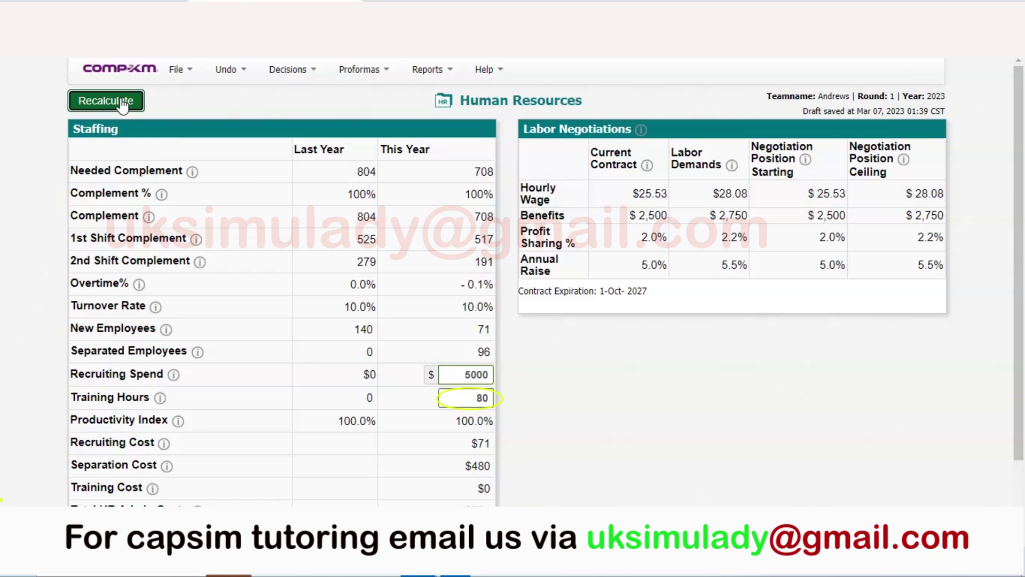
{"action": "left_click", "coordinate": [122, 102]}
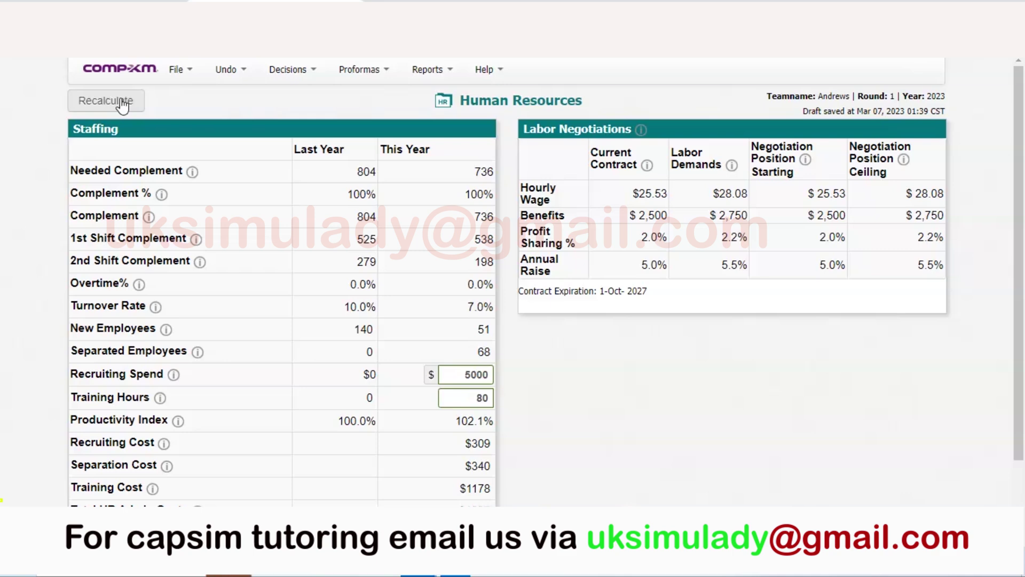
- Open the Finance decisions
{"action": "left_click", "coordinate": [288, 70]}
{"action": "left_click", "coordinate": [291, 140]}
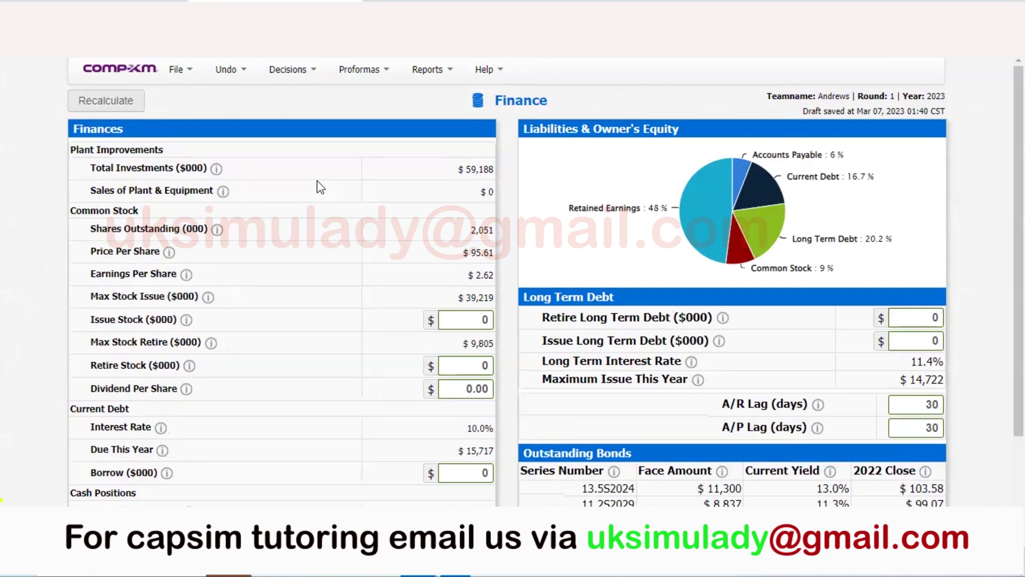
- Check the Leverage score among the Financial criteria of the projected scorecard
{"action": "scroll", "coordinate": [320, 188], "scroll_direction": "down", "scroll_amount": 1}
{"action": "scroll", "coordinate": [320, 187], "scroll_direction": "down", "scroll_amount": 2}
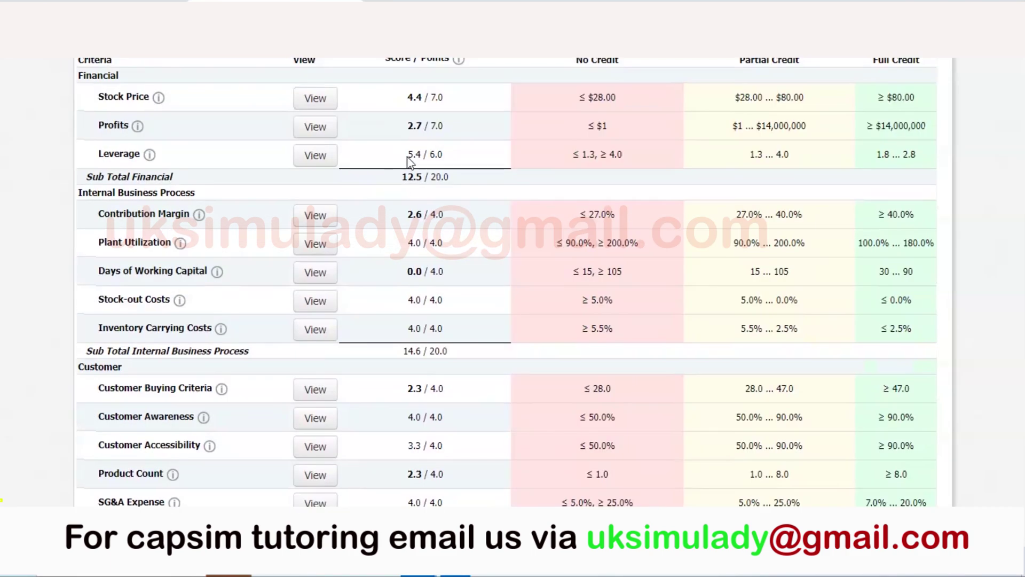
{"action": "triple_click", "coordinate": [409, 155]}
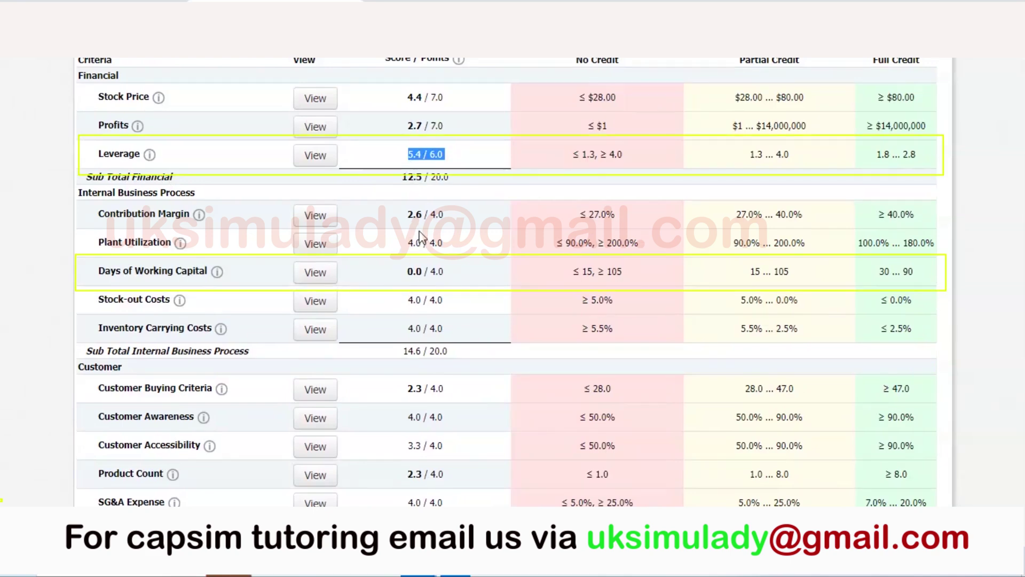
- Set Issue Long Term Debt ($000) to 14722 in the Finance decisions
{"action": "triple_click", "coordinate": [411, 272]}
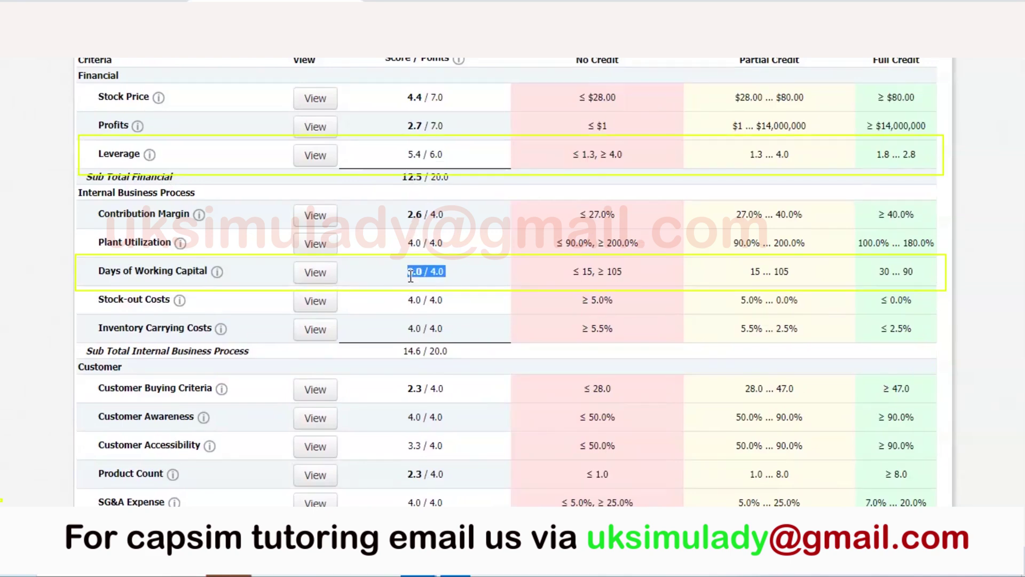
{"action": "scroll", "coordinate": [411, 276], "scroll_direction": "up", "scroll_amount": 2}
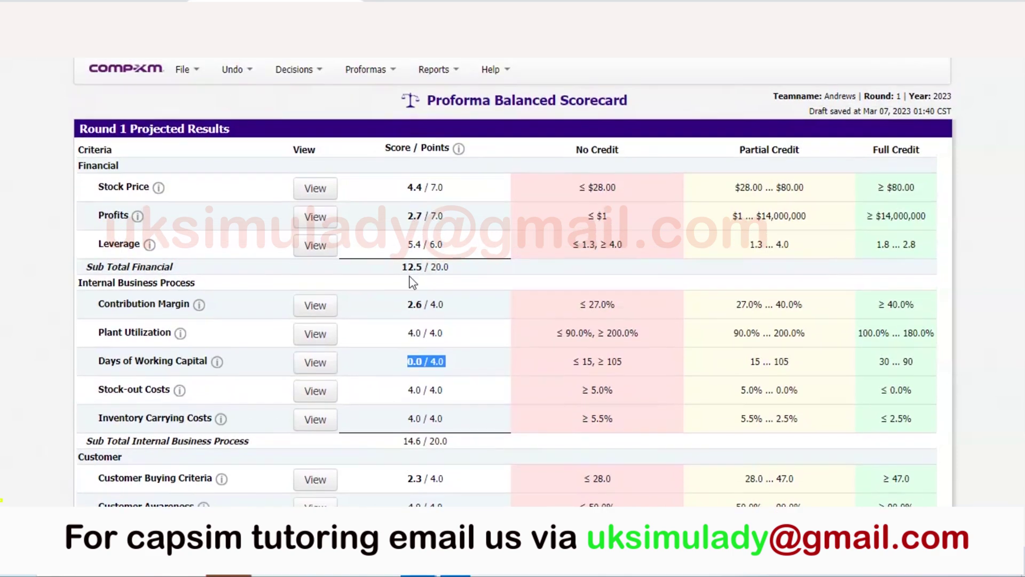
{"action": "left_click", "coordinate": [297, 71]}
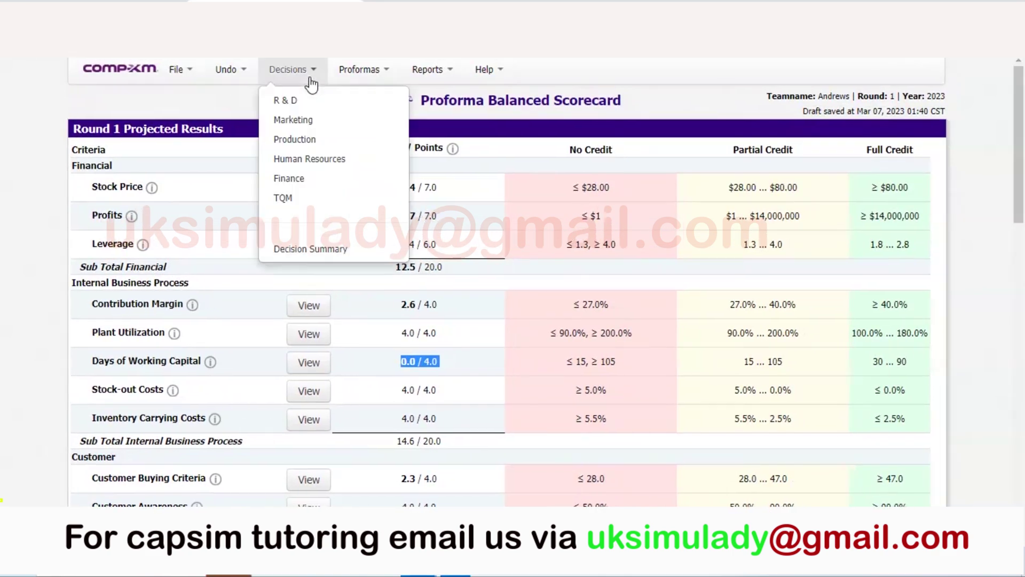
{"action": "left_click", "coordinate": [294, 180]}
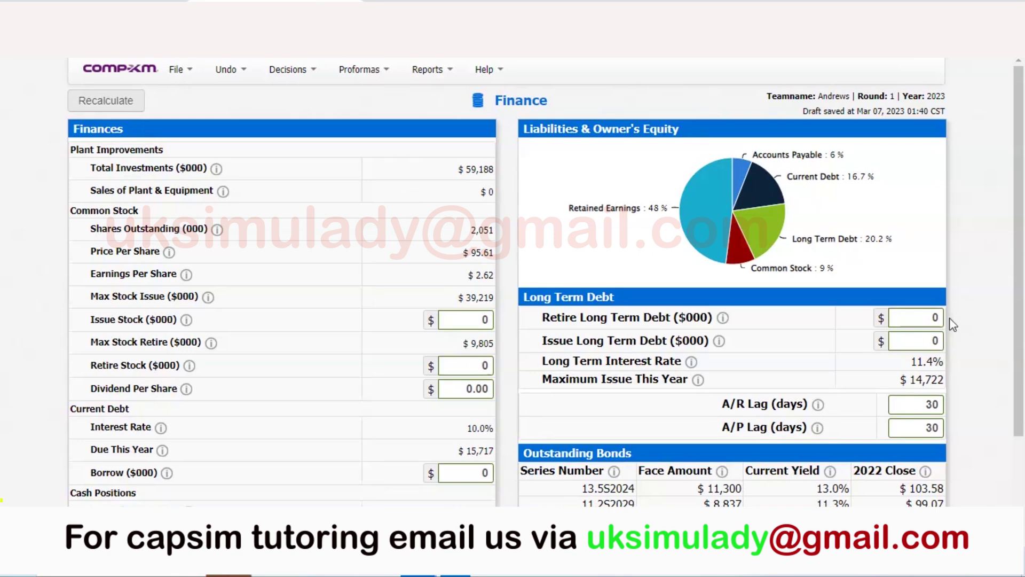
{"action": "left_click", "coordinate": [930, 334]}
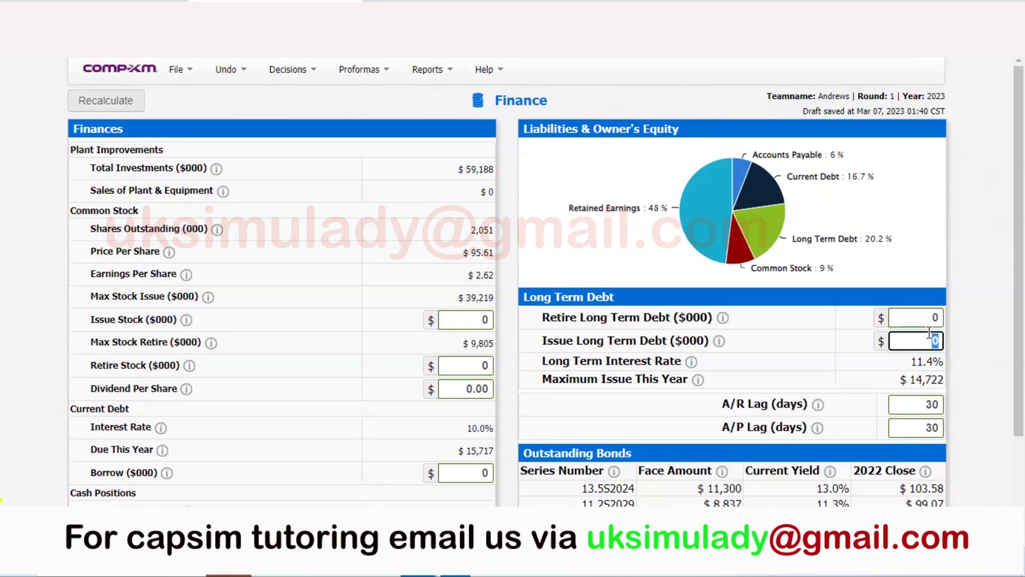
{"action": "type", "text": "14722"}
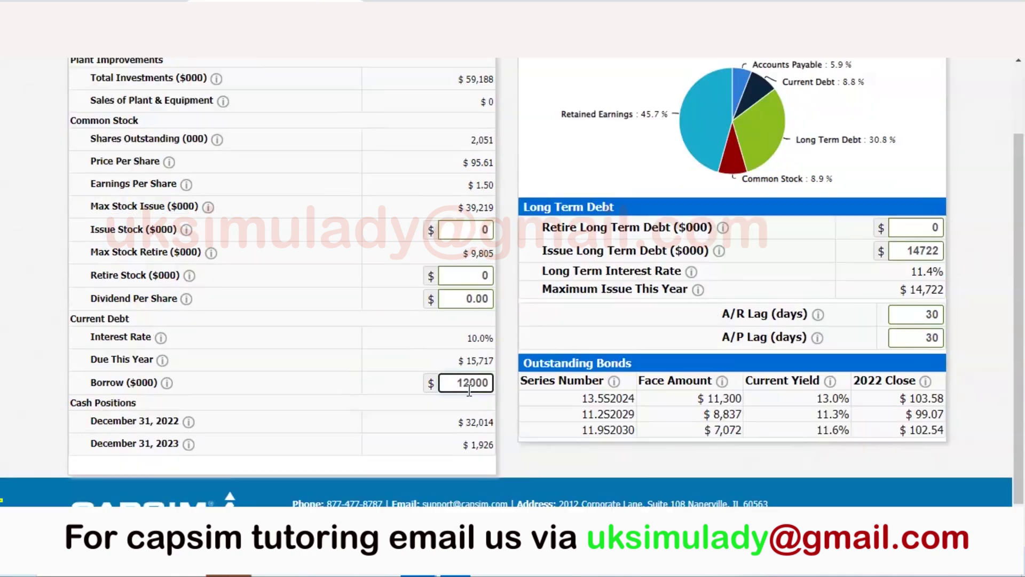
- Set the current debt Borrow ($000) amount to 20000 and recalculate the Finance decisions
{"action": "key", "text": "BackSpace"}
{"action": "key", "text": "BackSpace"}
{"action": "type", "text": "20"}
{"action": "left_click", "coordinate": [379, 356]}
{"action": "scroll", "coordinate": [379, 355], "scroll_direction": "up", "scroll_amount": 3}
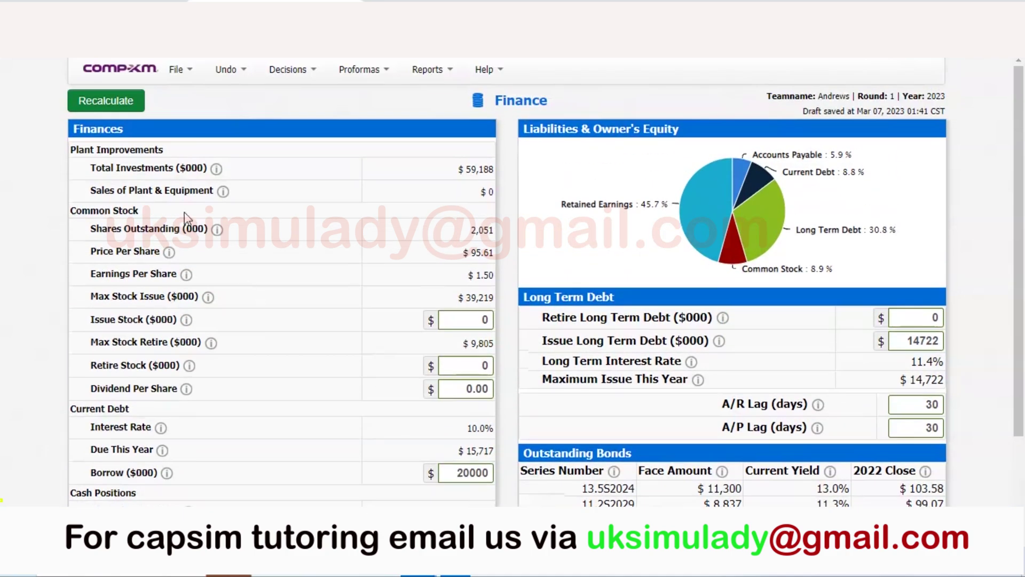
{"action": "left_click", "coordinate": [111, 102]}
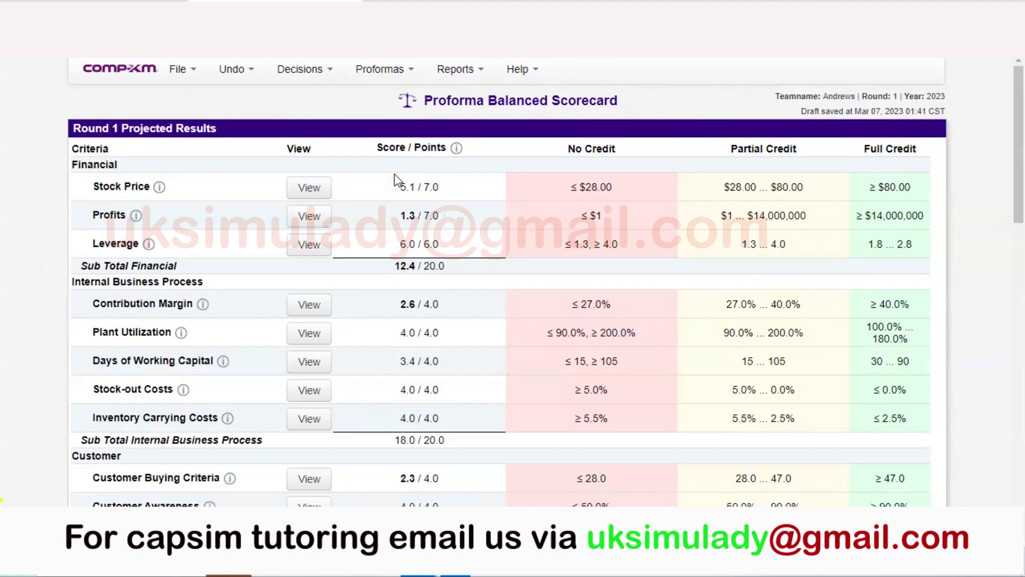
- Review the projected scores across all criteria of the Proforma Balanced Scorecard
{"action": "scroll", "coordinate": [395, 180], "scroll_direction": "down", "scroll_amount": 3}
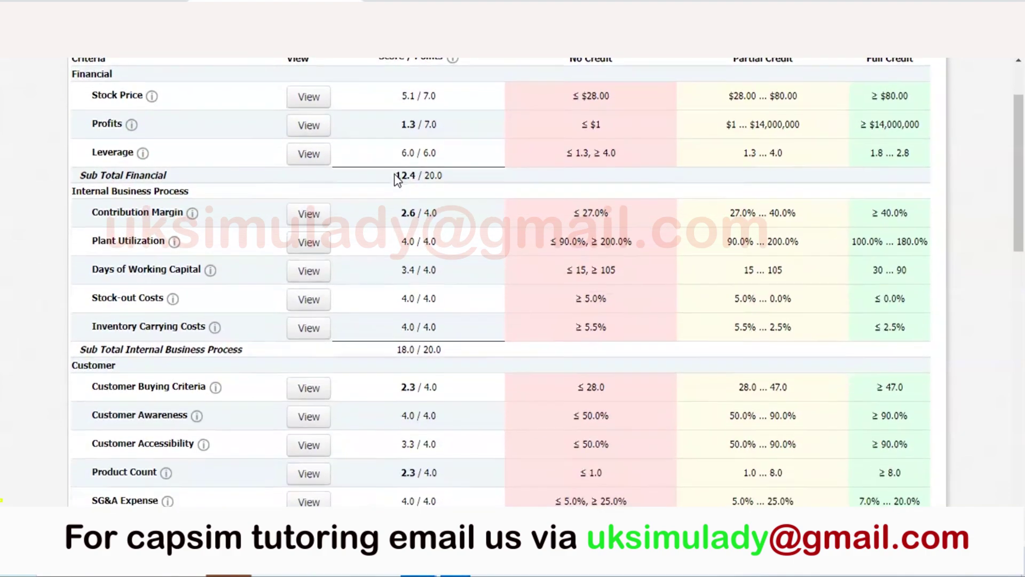
{"action": "scroll", "coordinate": [395, 180], "scroll_direction": "down", "scroll_amount": 7}
{"action": "scroll", "coordinate": [395, 180], "scroll_direction": "up", "scroll_amount": 7}
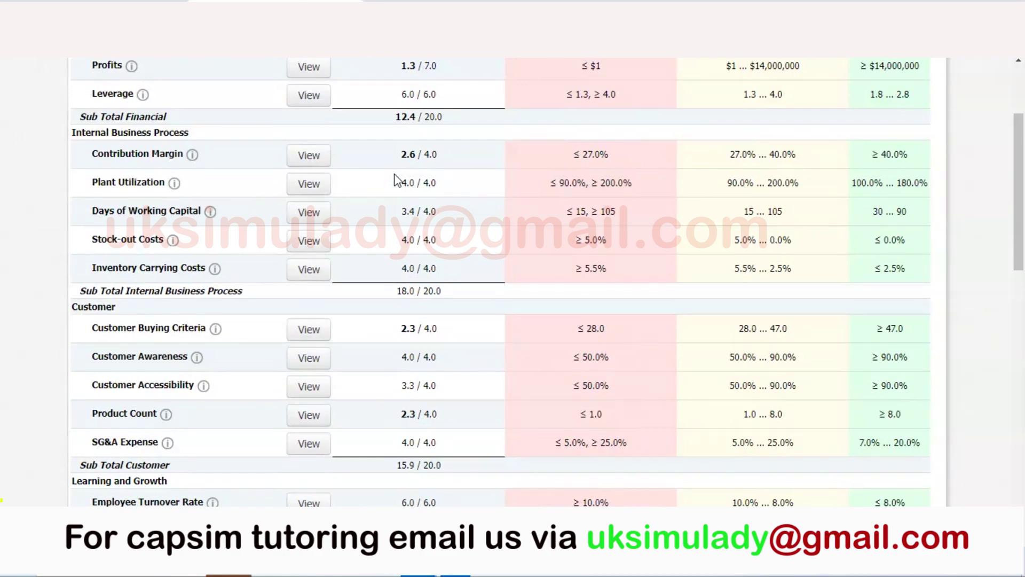
{"action": "scroll", "coordinate": [396, 179], "scroll_direction": "up", "scroll_amount": 2}
{"action": "scroll", "coordinate": [396, 179], "scroll_direction": "up", "scroll_amount": 2}
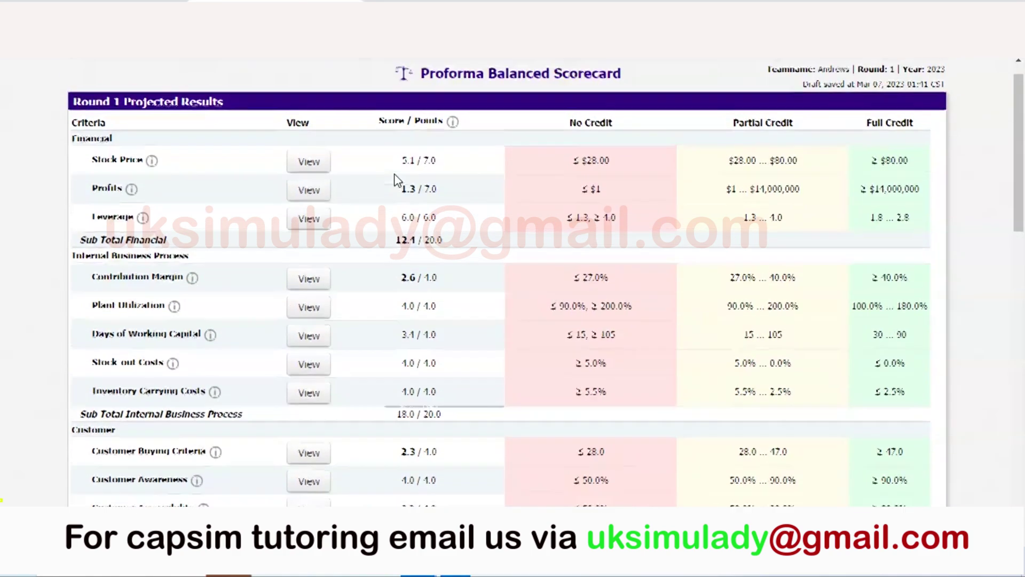
- Open the proforma financial ratios and check the Days of Working Capital
{"action": "left_click", "coordinate": [362, 70]}
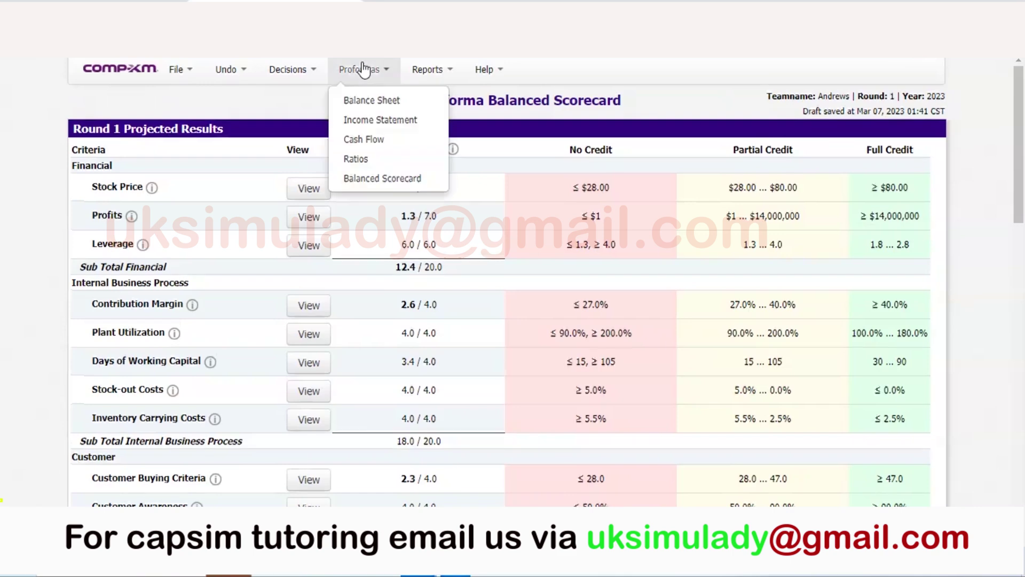
{"action": "left_click", "coordinate": [353, 158]}
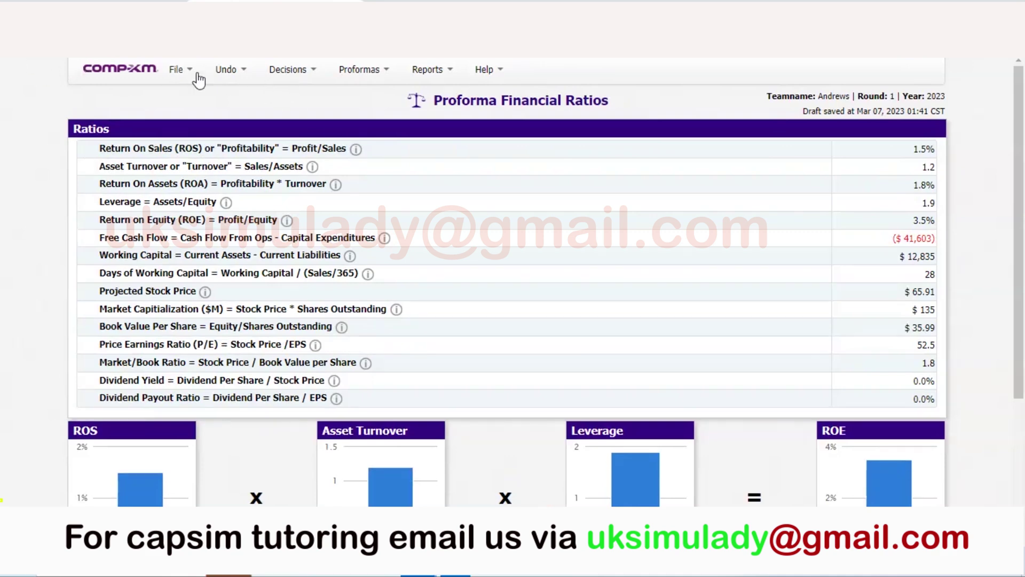
{"action": "left_click", "coordinate": [309, 76]}
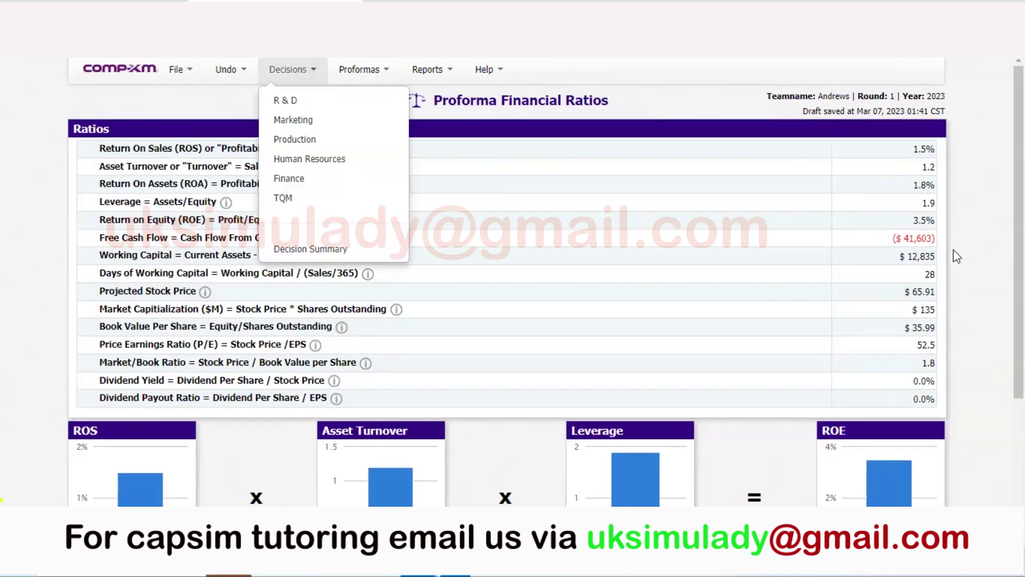
{"action": "double_click", "coordinate": [929, 273]}
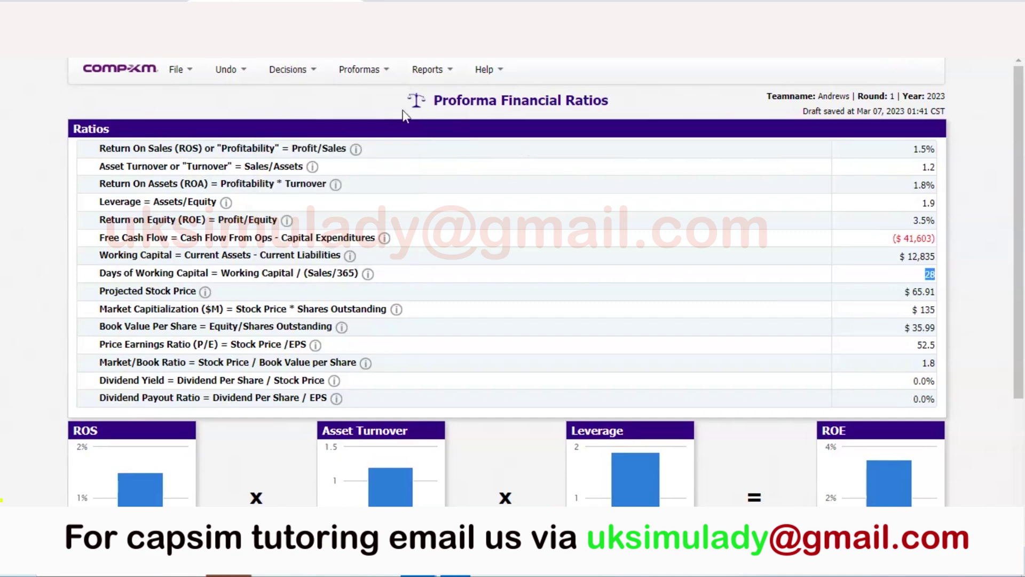
- In the Finance decisions, set Issue Stock ($000) to 3000 and Borrow ($000) to 16000, and recalculate
{"action": "left_click", "coordinate": [313, 76]}
{"action": "left_click", "coordinate": [296, 180]}
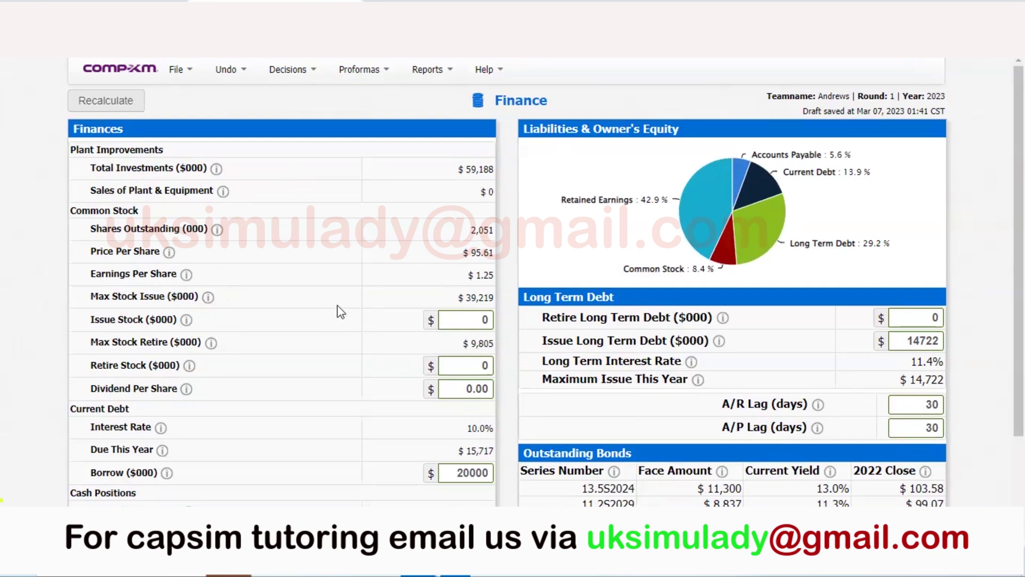
{"action": "left_click", "coordinate": [444, 323]}
{"action": "type", "text": "3000"}
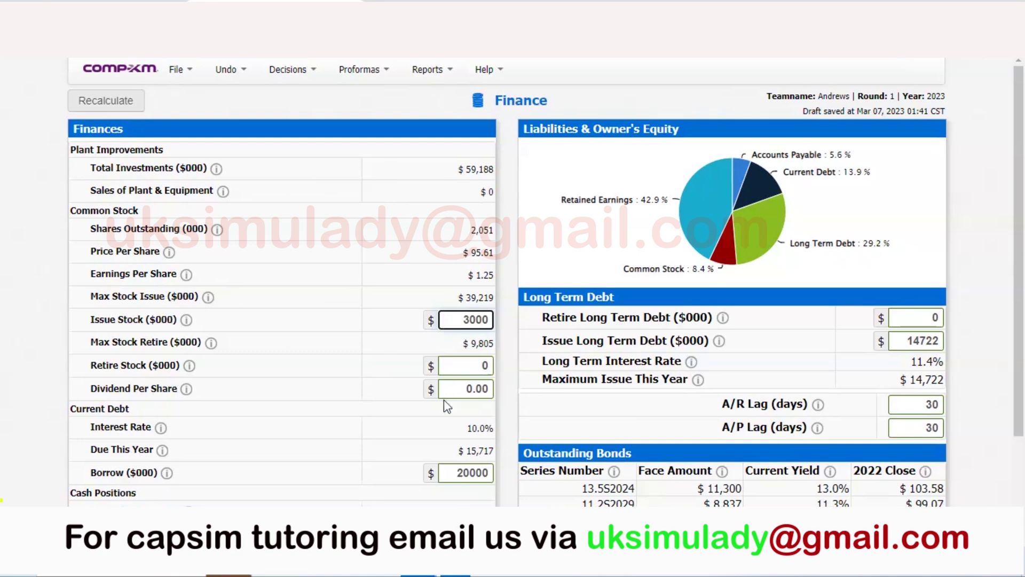
{"action": "double_click", "coordinate": [468, 472]}
{"action": "type", "text": "16000"}
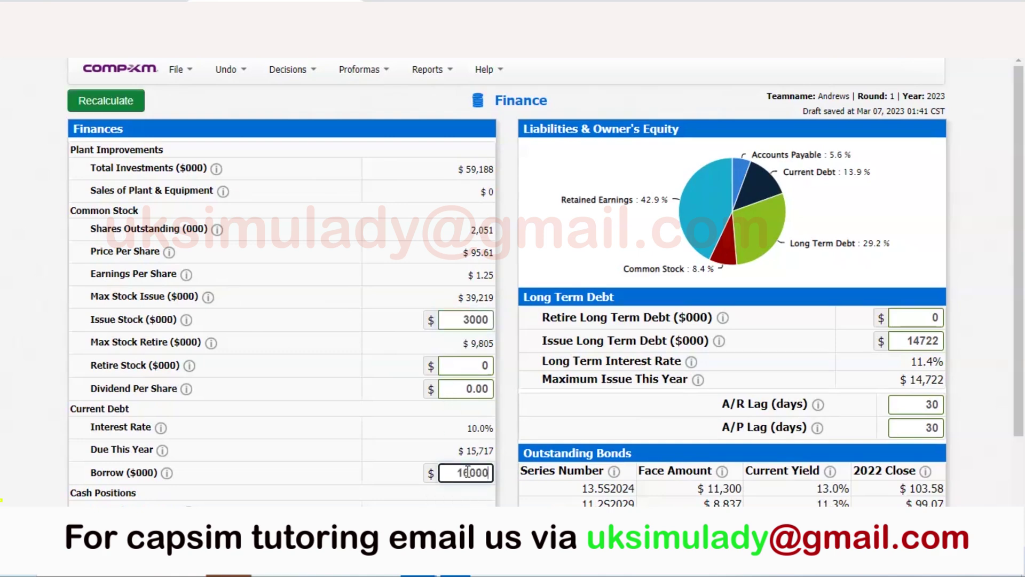
{"action": "left_click", "coordinate": [104, 103]}
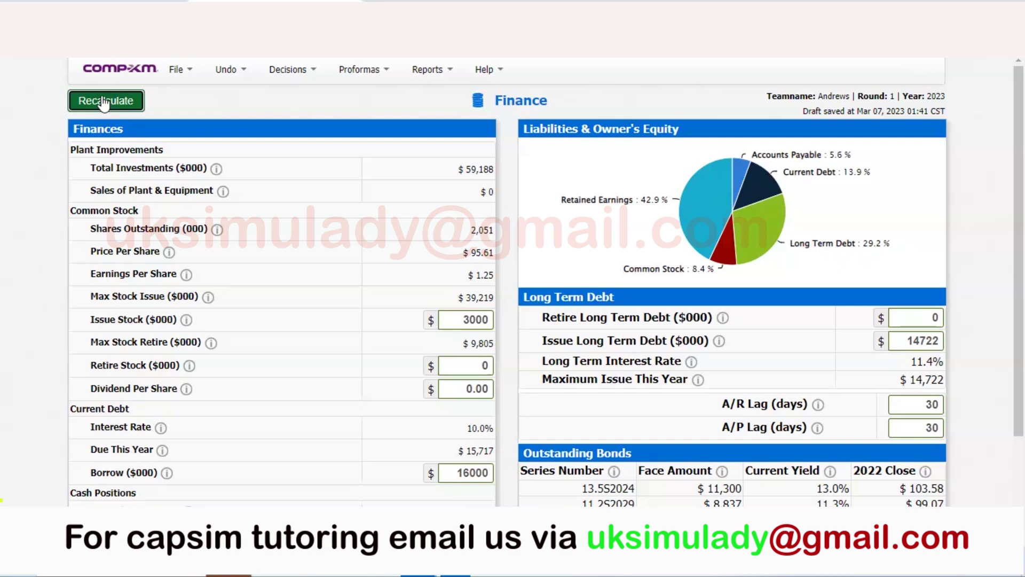
{"action": "left_click", "coordinate": [105, 102]}
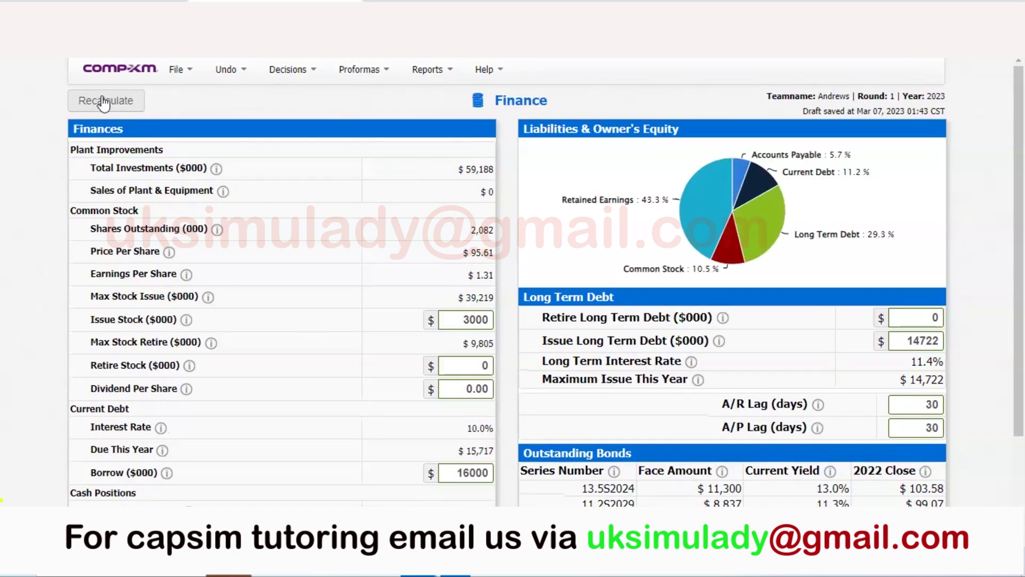
- Reopen the Proforma Balanced Scorecard and examine the projected Round 1 scores from the Financial criteria to Learning and Growth
{"action": "left_click", "coordinate": [363, 74]}
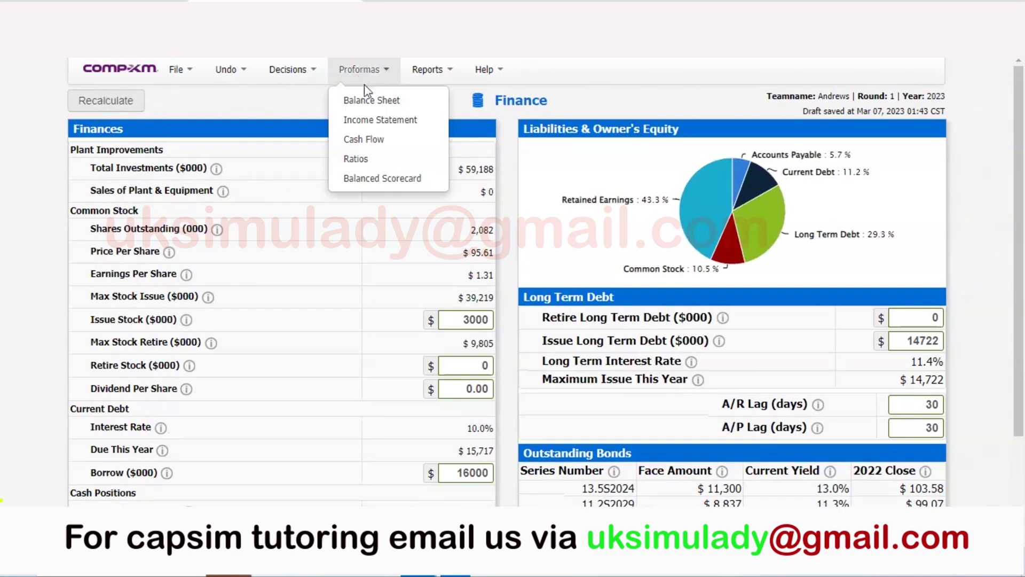
{"action": "left_click", "coordinate": [296, 75]}
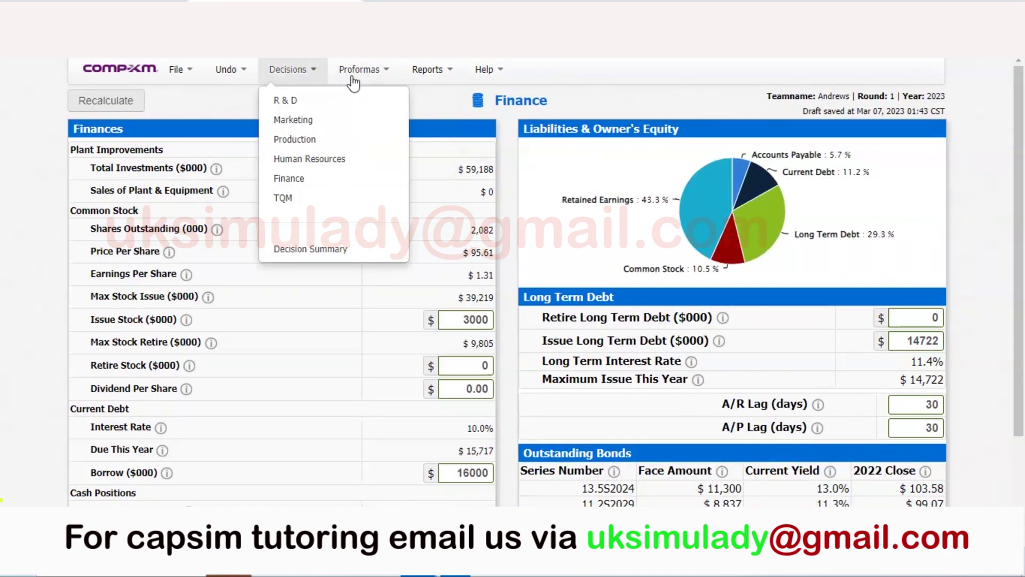
{"action": "left_click", "coordinate": [352, 80]}
{"action": "left_click", "coordinate": [371, 176]}
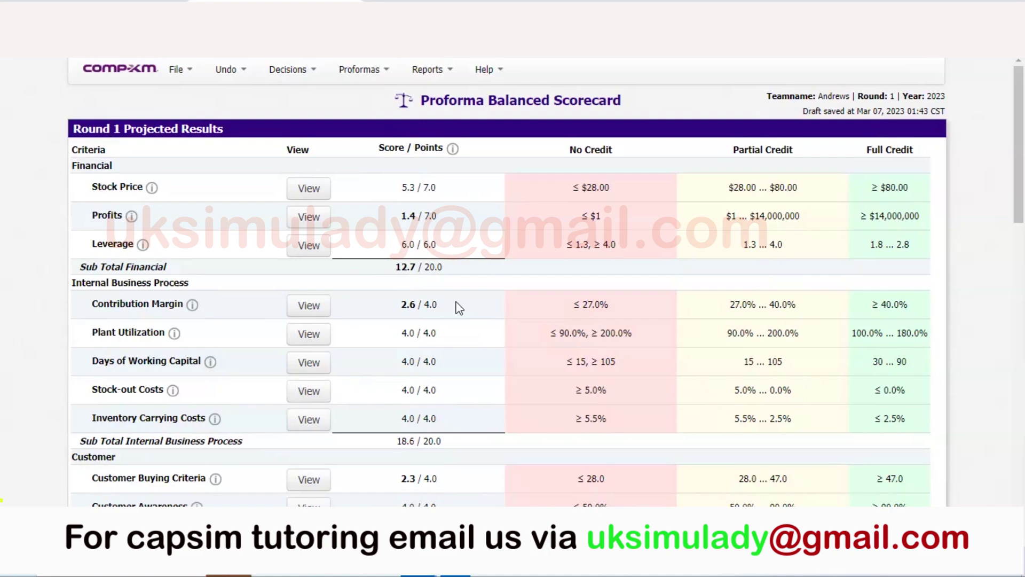
{"action": "scroll", "coordinate": [458, 307], "scroll_direction": "down", "scroll_amount": 5}
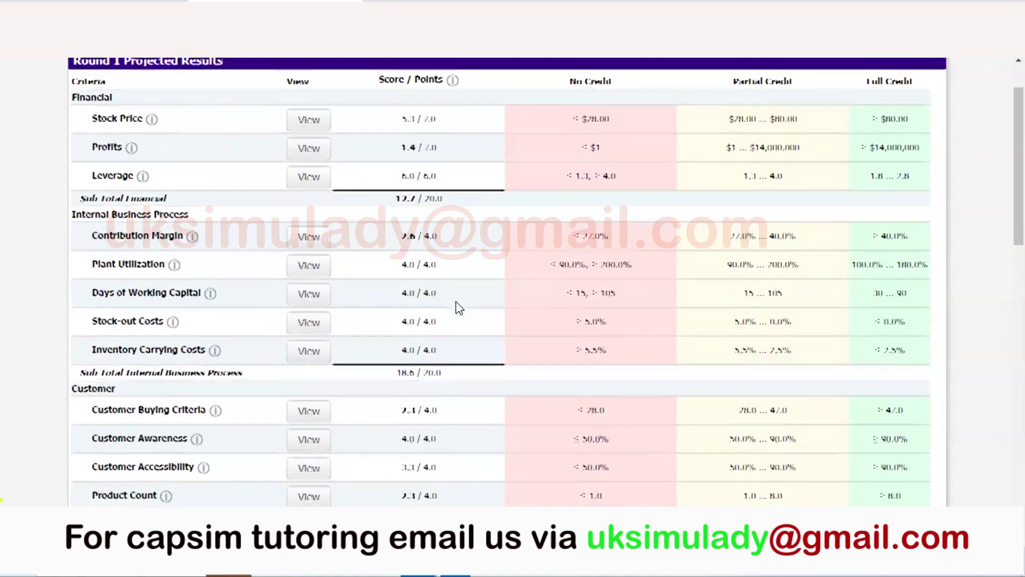
{"action": "scroll", "coordinate": [458, 307], "scroll_direction": "down", "scroll_amount": 3}
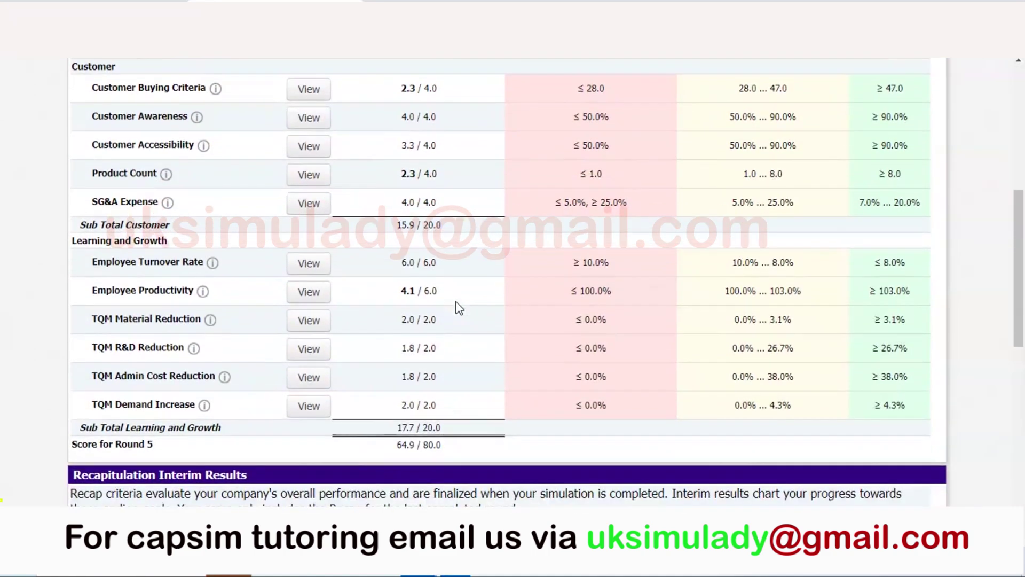